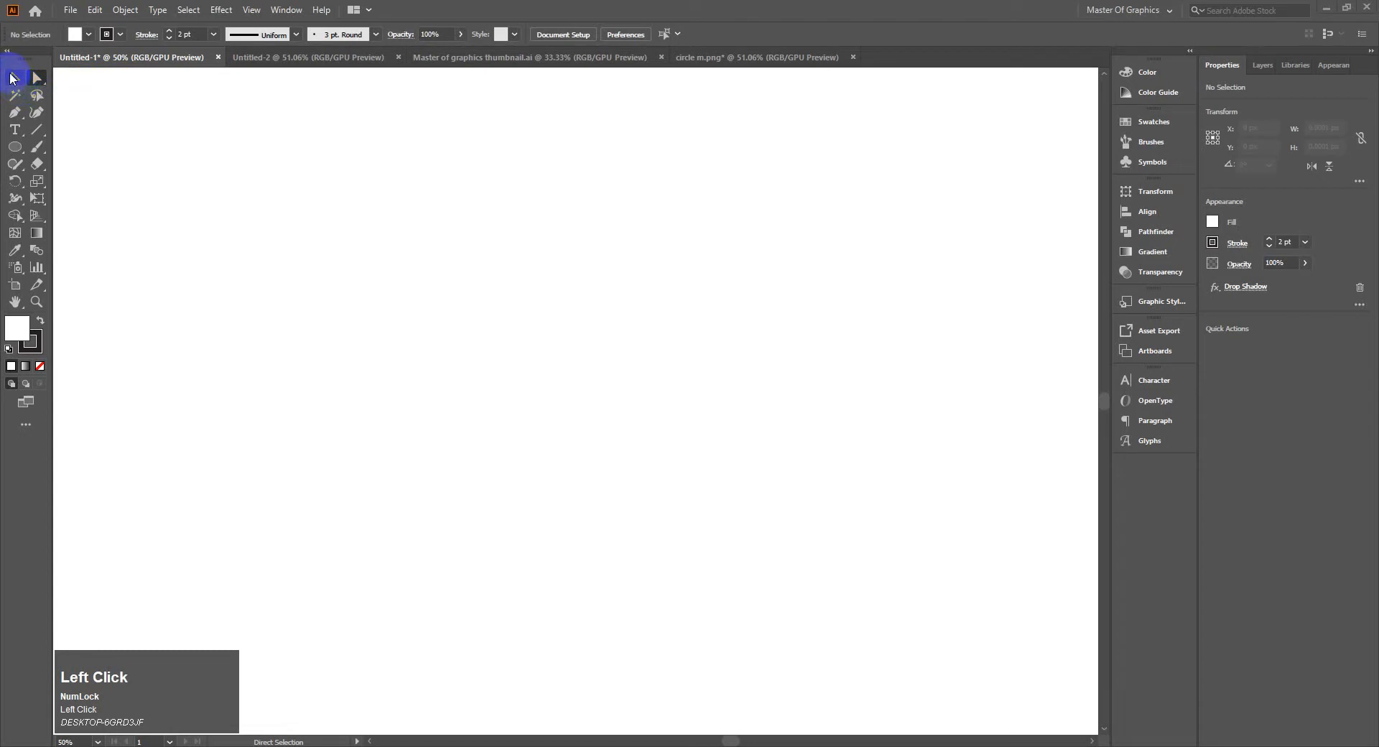
{"action": "left_click", "coordinate": [14, 78]}
{"action": "left_click", "coordinate": [16, 130]}
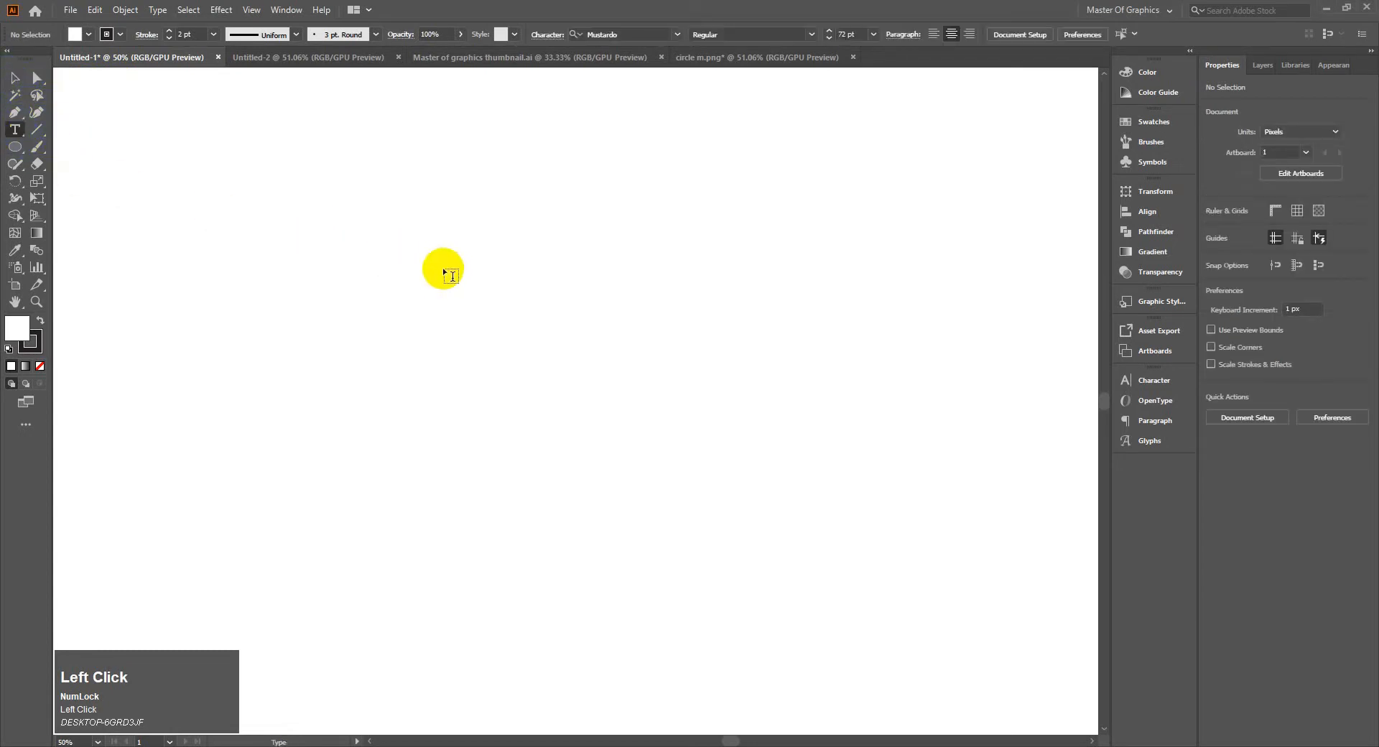
{"action": "left_click", "coordinate": [453, 262]}
{"action": "left_click", "coordinate": [14, 78]}
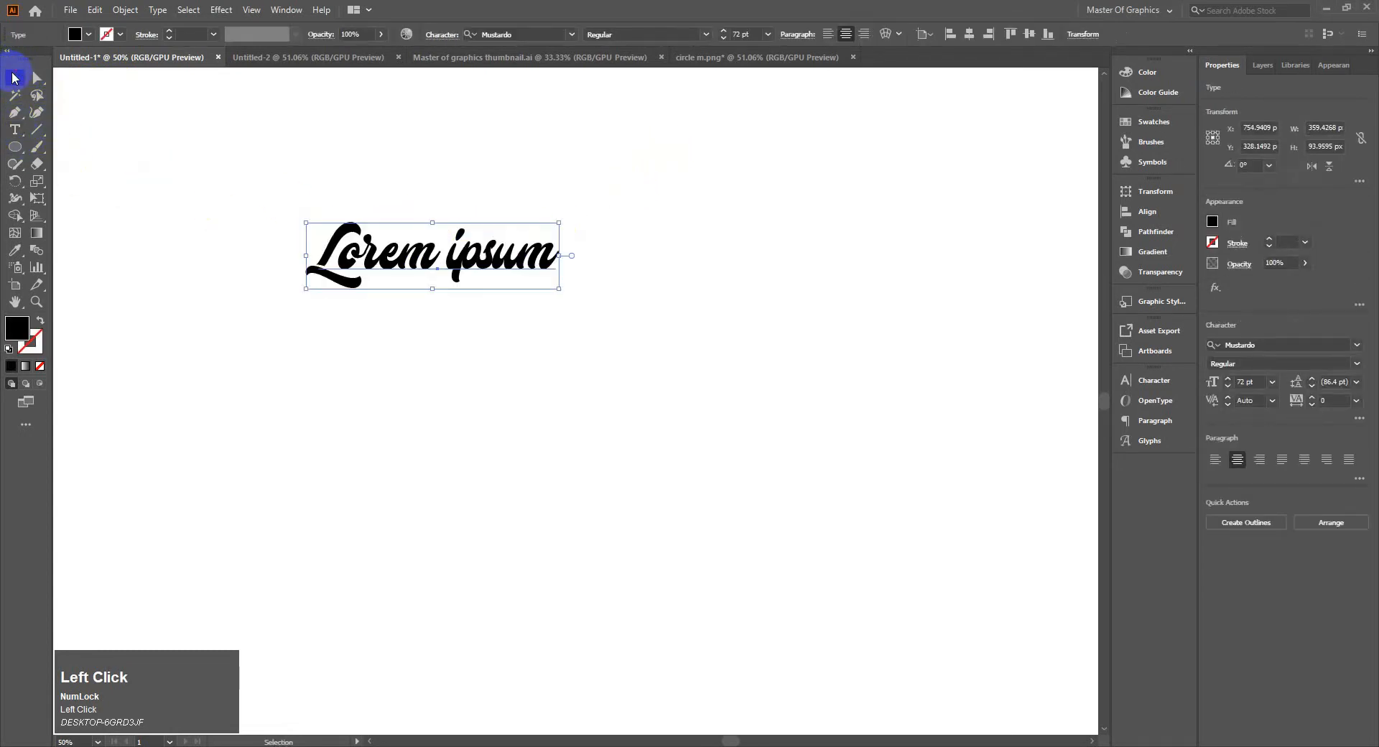
{"action": "key", "text": "Delete"}
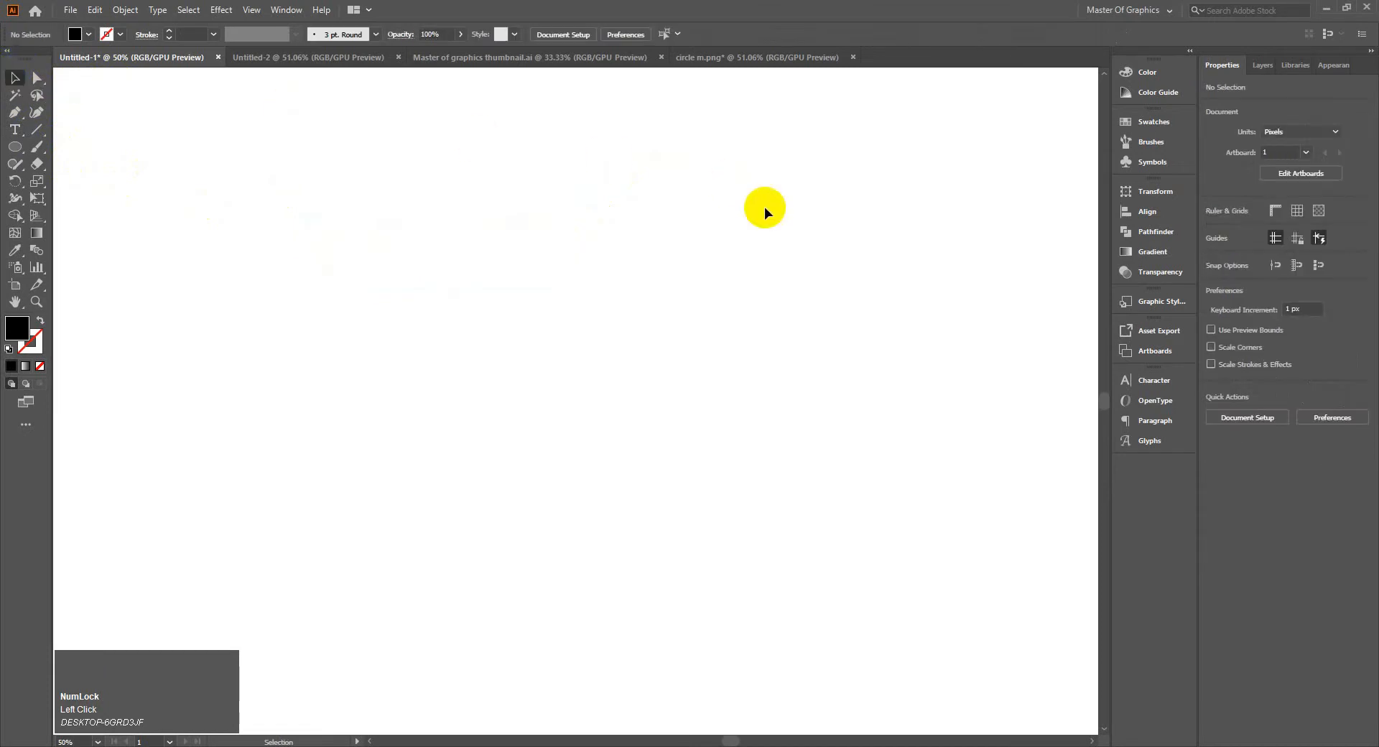
Place a point text object near the middle of the artboard and erase its placeholder wording
{"action": "left_click", "coordinate": [15, 129]}
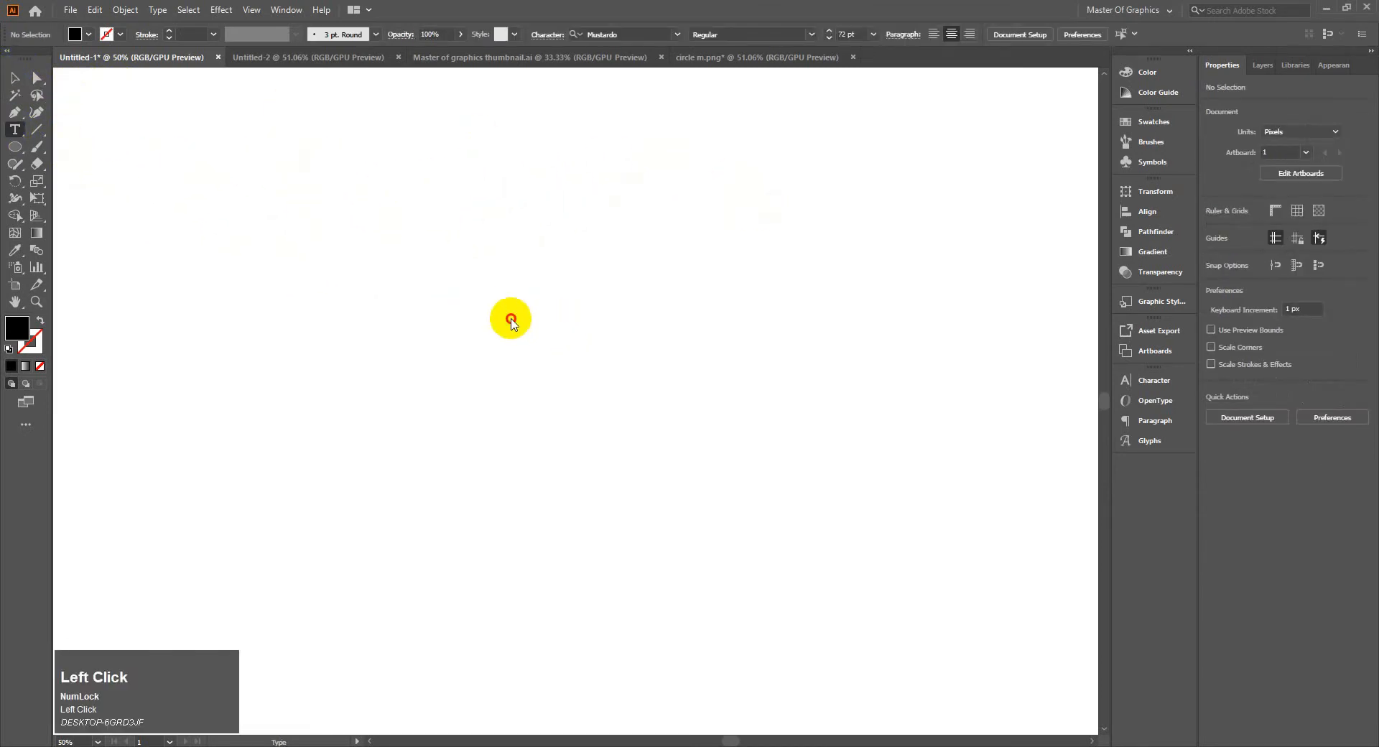
{"action": "left_click", "coordinate": [507, 317]}
{"action": "left_click", "coordinate": [14, 79]}
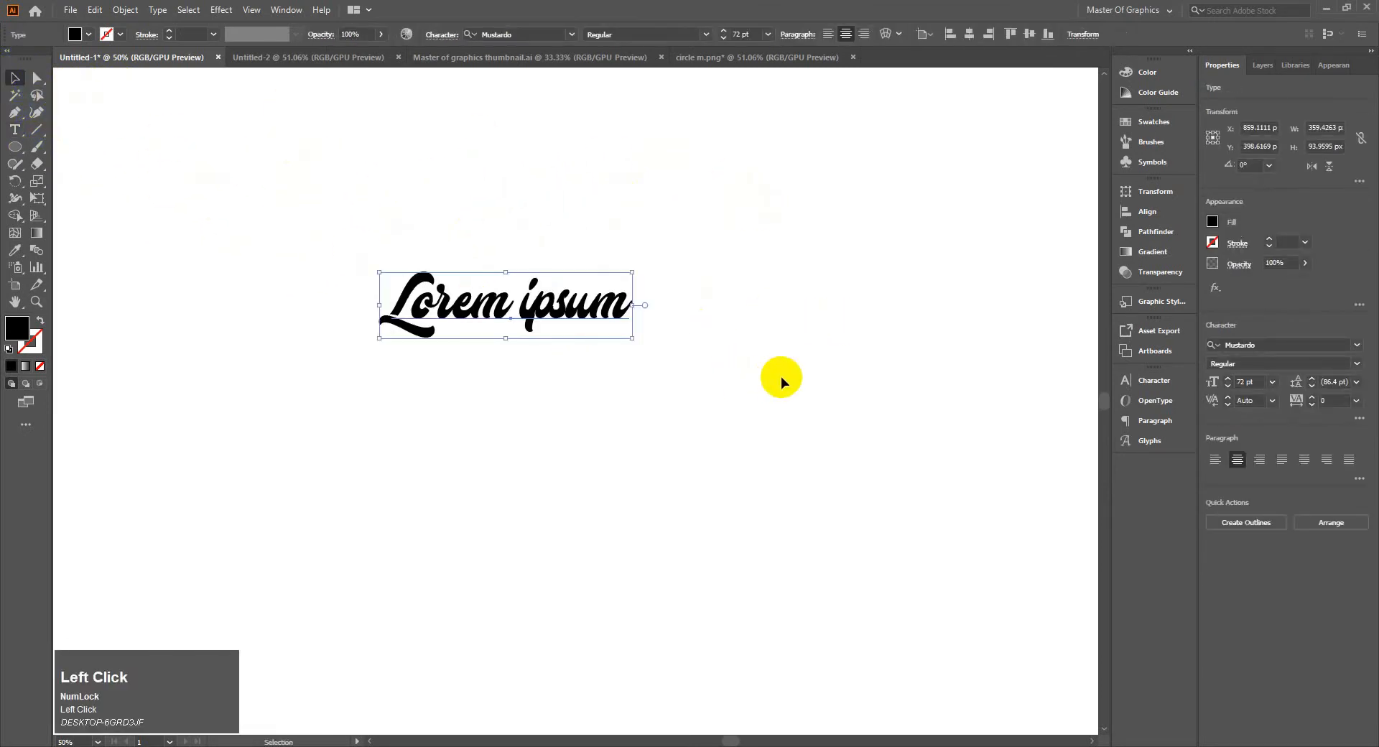
{"action": "double_click", "coordinate": [622, 307]}
{"action": "key", "text": "BackSpace"}
{"action": "key", "text": "BackSpace"}
{"action": "key", "text": "BackSpace"}
{"action": "key", "text": "BackSpace"}
{"action": "key", "text": "BackSpace"}
{"action": "key", "text": "BackSpace"}
{"action": "key", "text": "BackSpace"}
{"action": "key", "text": "BackSpace"}
{"action": "key", "text": "BackSpace"}
{"action": "key", "text": "BackSpace"}
{"action": "key", "text": "BackSpace"}
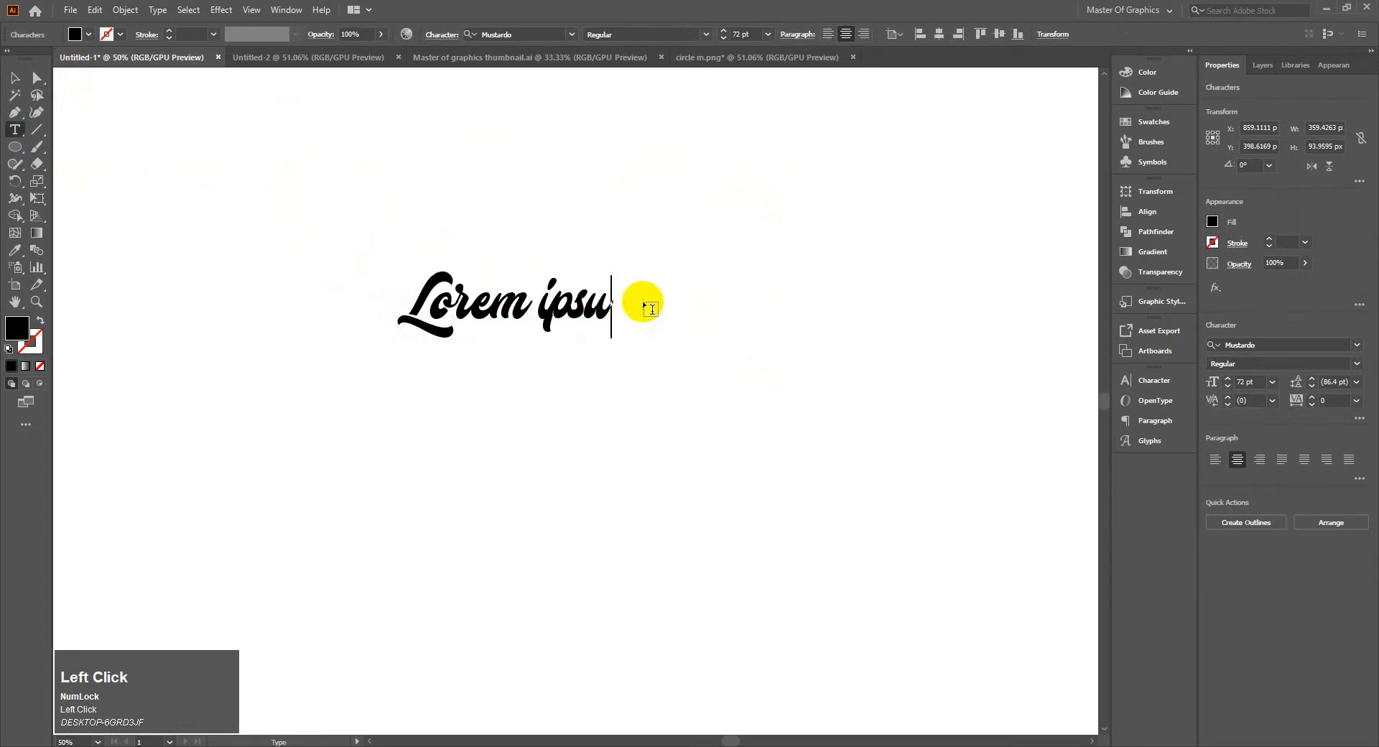
{"action": "left_click", "coordinate": [1330, 345]}
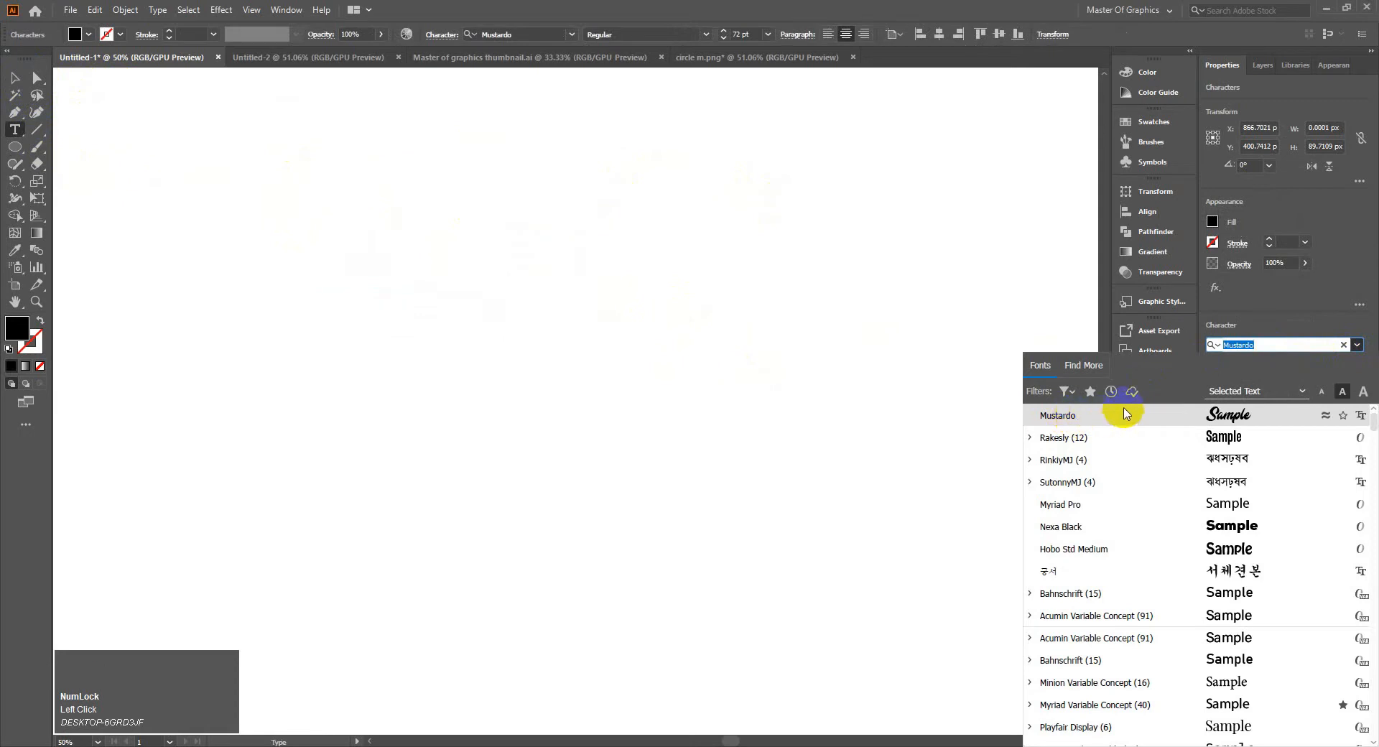
{"action": "left_click", "coordinate": [1357, 345]}
{"action": "left_click", "coordinate": [512, 316]}
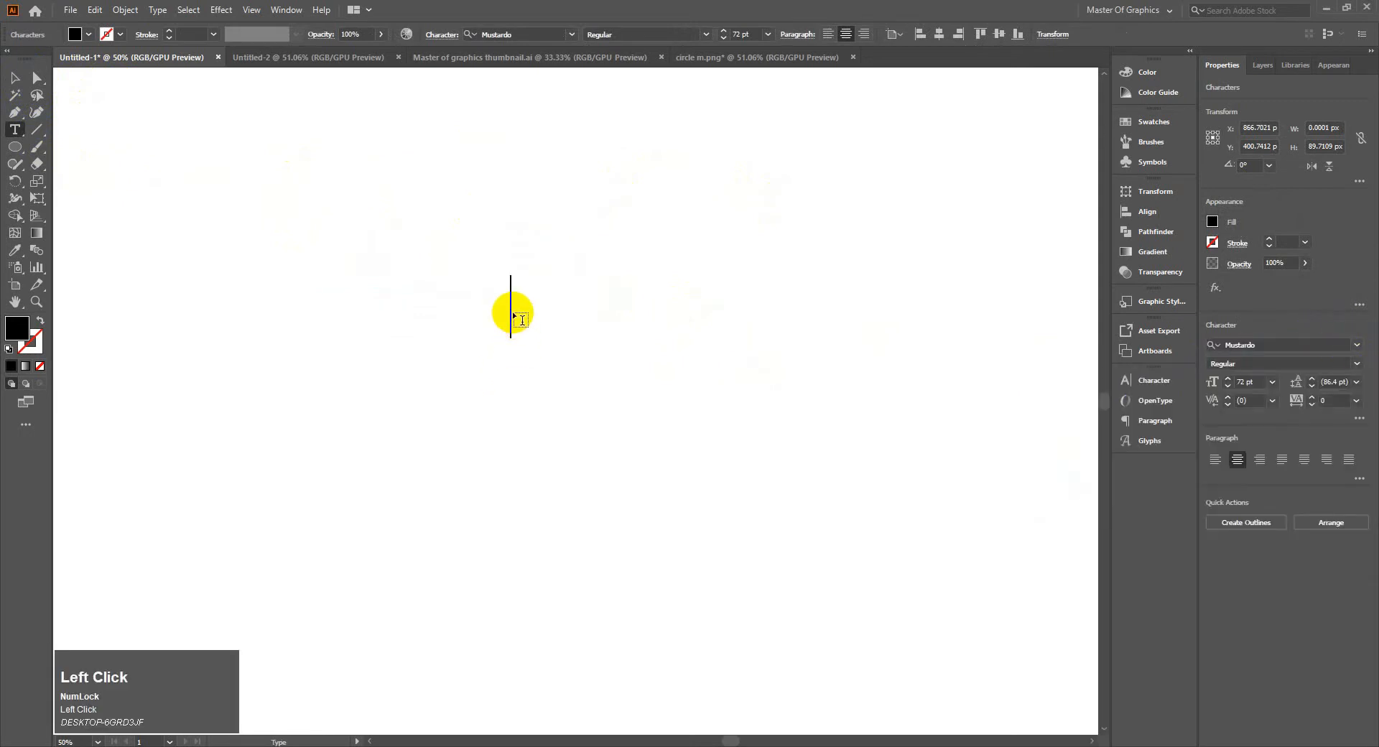
Enter "Master Of" with "Graphics" on a second line as the text and finish editing
{"action": "type", "text": "M"}
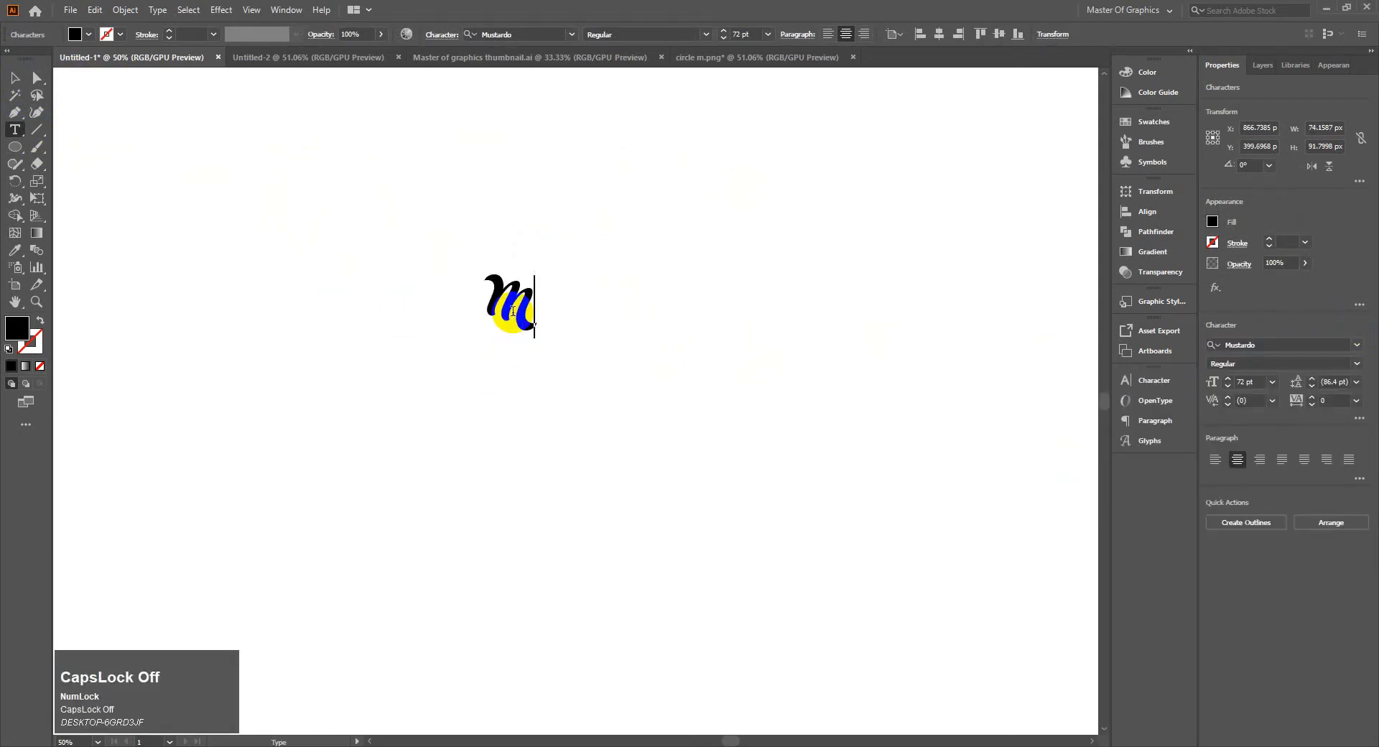
{"action": "type", "text": "aster "}
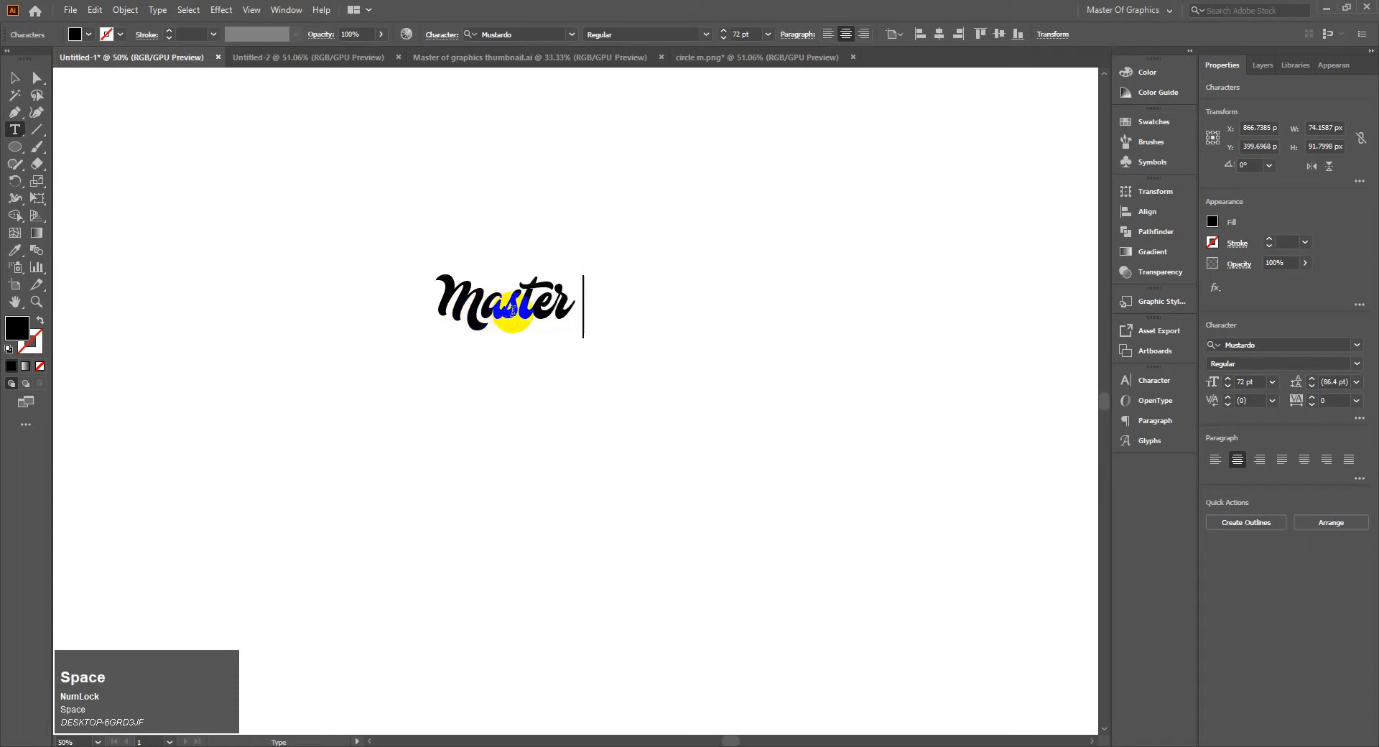
{"action": "type", "text": "O"}
{"action": "key", "text": "Caps_Lock"}
{"action": "type", "text": "f "}
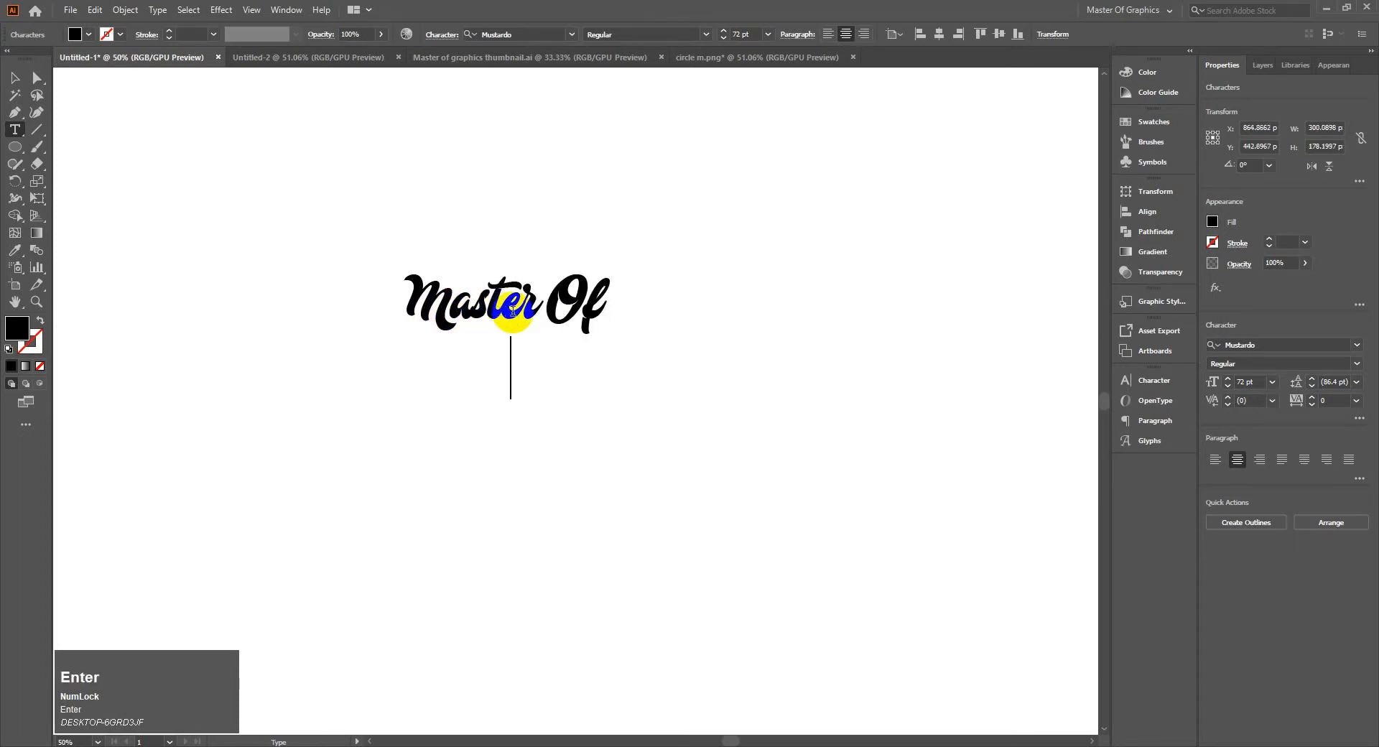
{"action": "type", "text": "Grap"}
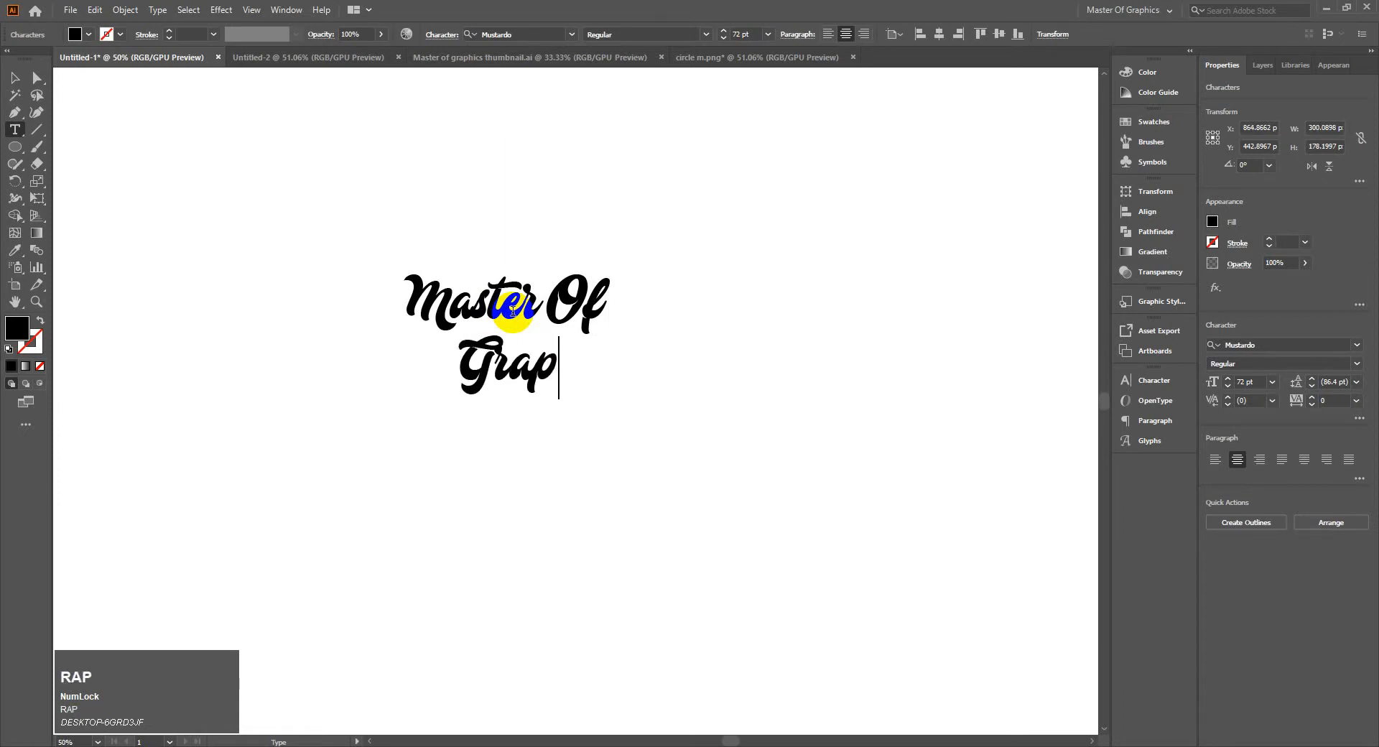
{"action": "type", "text": "hics"}
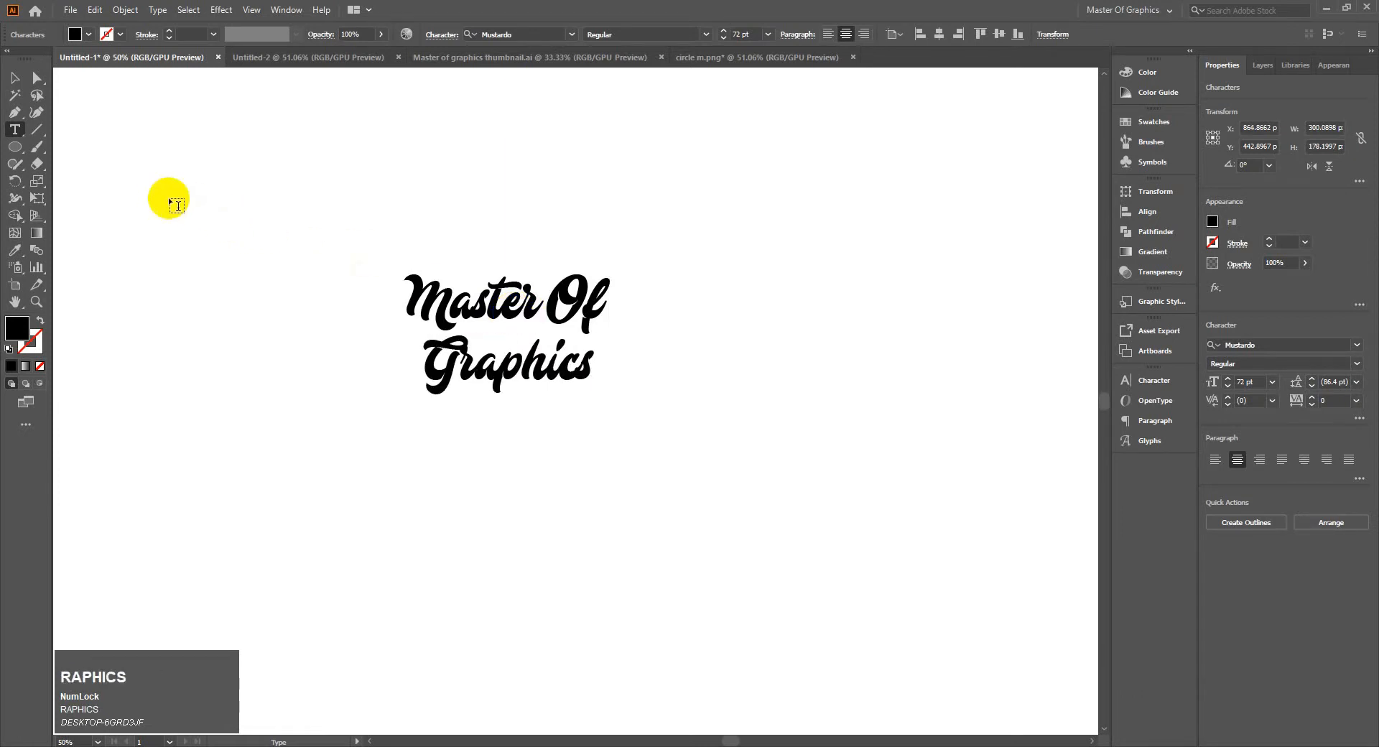
{"action": "left_click", "coordinate": [11, 80]}
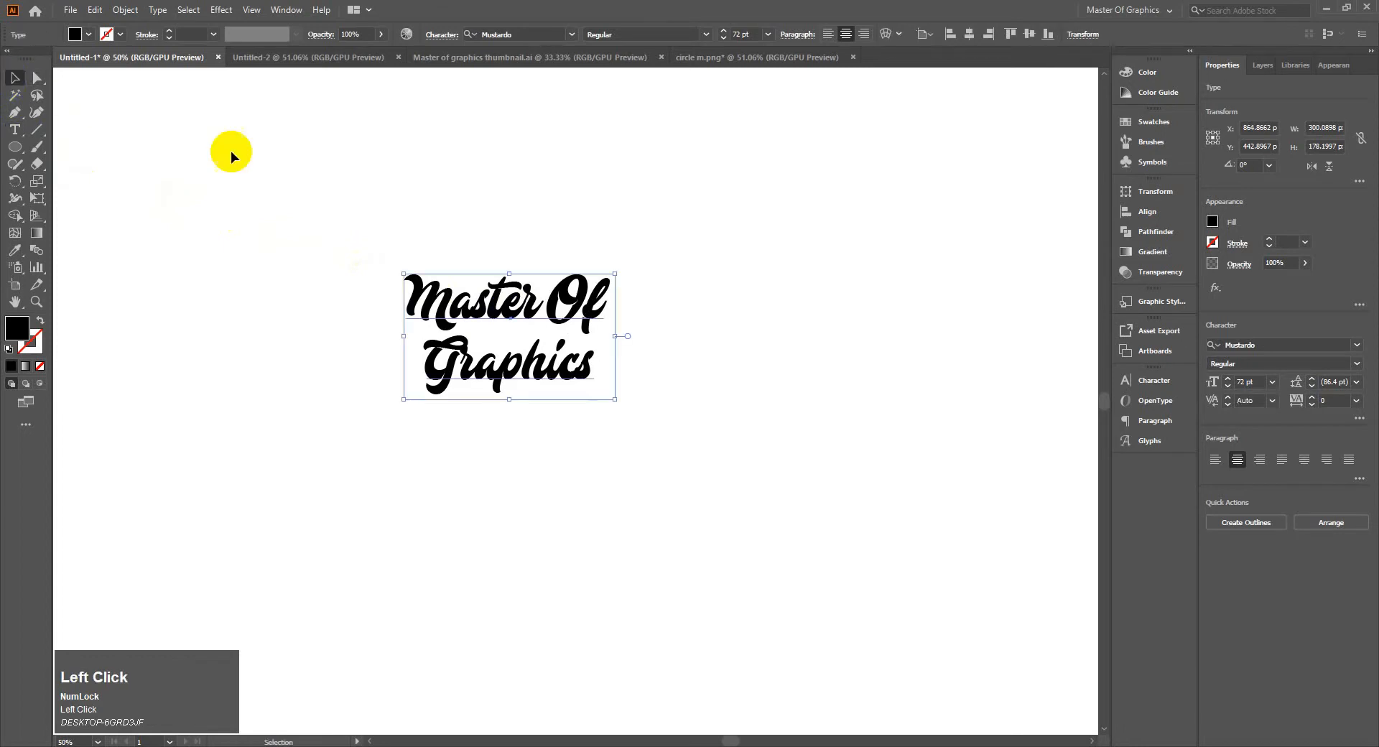
Try left alignment on the two-line text and restore its centre alignment
{"action": "left_click", "coordinate": [828, 35]}
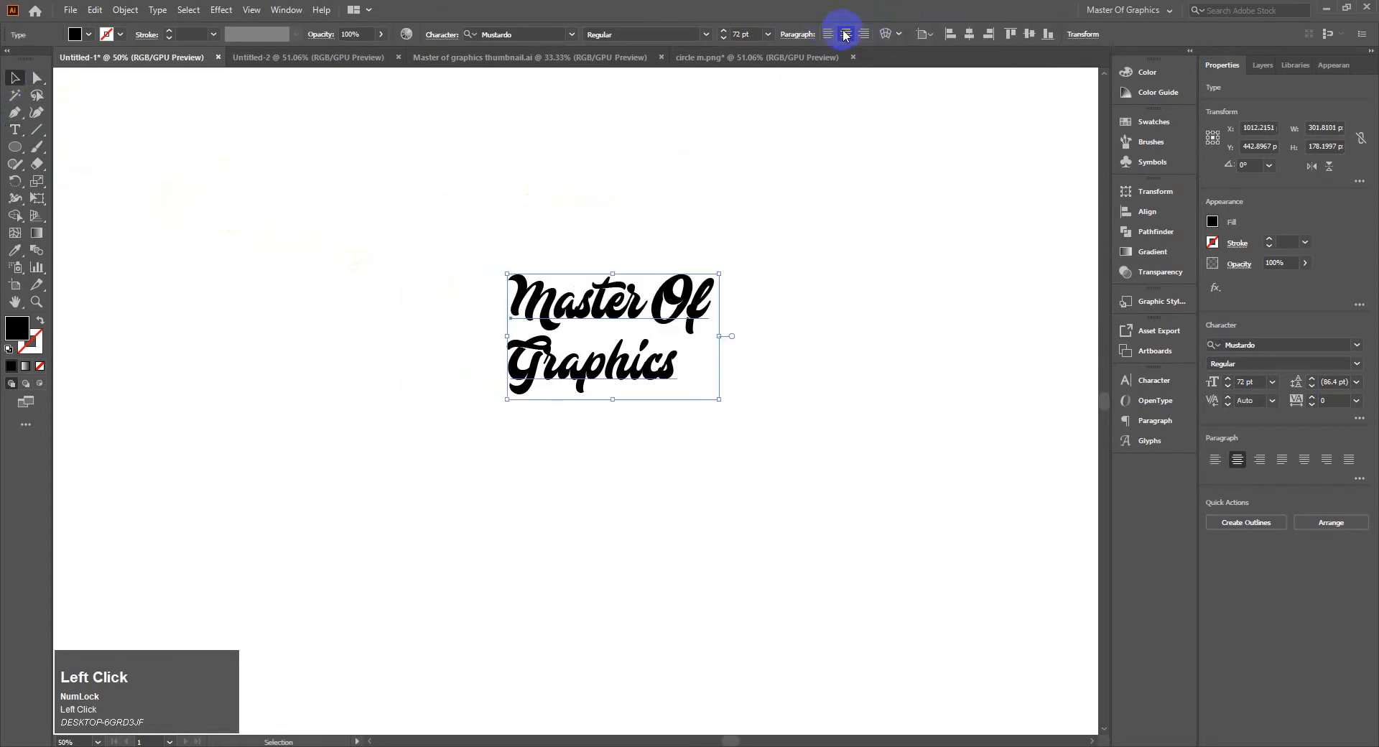
{"action": "left_click", "coordinate": [845, 35]}
{"action": "left_click", "coordinate": [352, 209]}
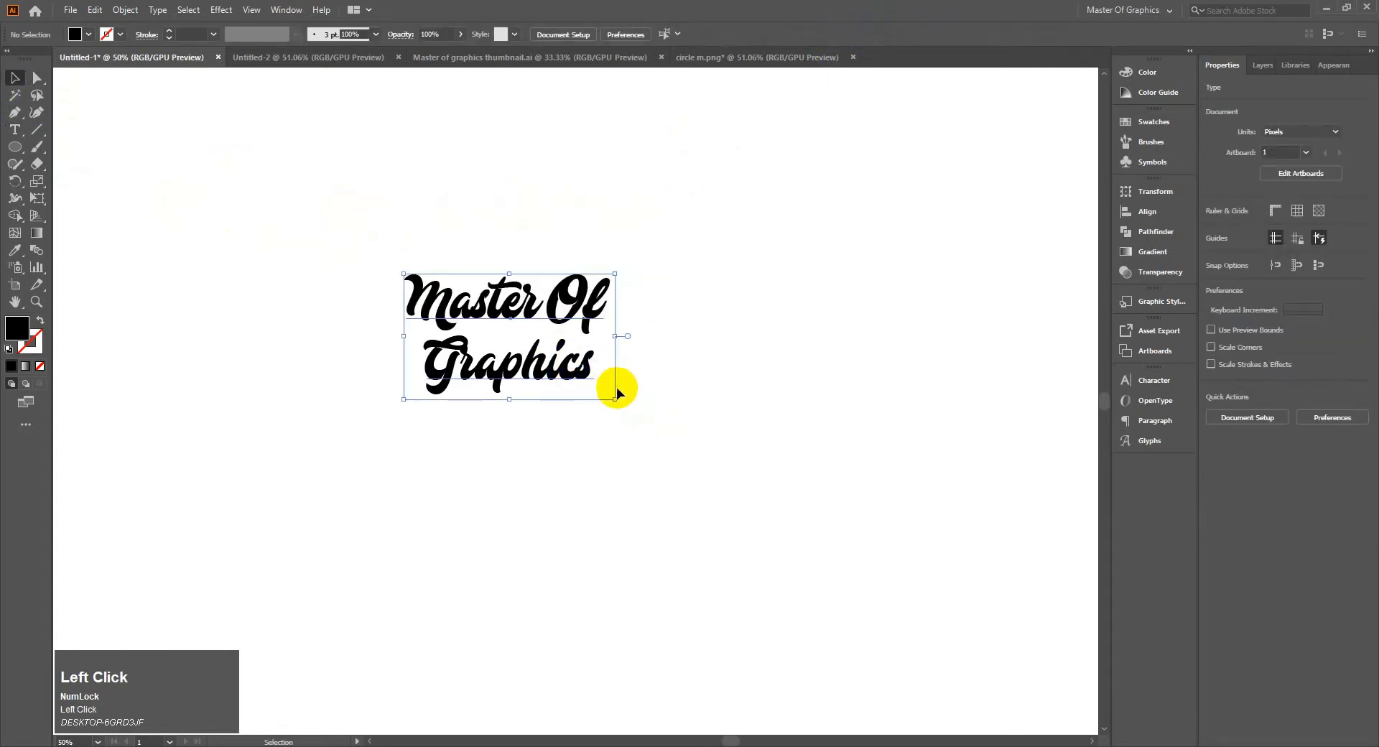
Enlarge the two-line text proportionally to about 722 × 429 px and reposition it near the middle of the artboard
{"action": "left_click", "coordinate": [616, 391]}
{"action": "left_click_drag", "start_coordinate": [615, 401], "coordinate": [912, 575]}
{"action": "left_click_drag", "start_coordinate": [726, 342], "coordinate": [688, 325]}
{"action": "left_click_drag", "start_coordinate": [691, 322], "coordinate": [703, 309]}
{"action": "left_click", "coordinate": [633, 223]}
{"action": "left_click_drag", "start_coordinate": [455, 193], "coordinate": [1020, 576]}
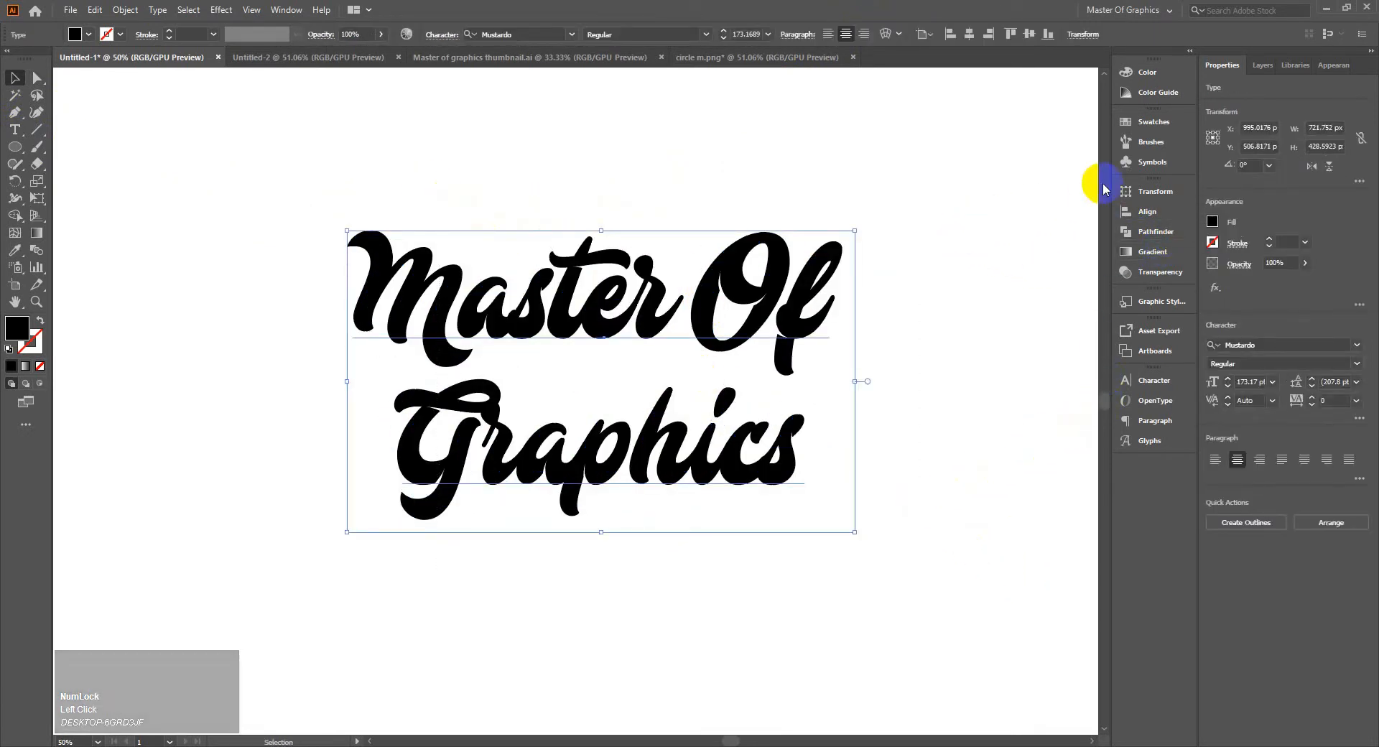
Convert the "Master Of Graphics" text to outlines and ungroup it into separate letters
{"action": "right_click", "coordinate": [771, 261]}
{"action": "left_click", "coordinate": [790, 354]}
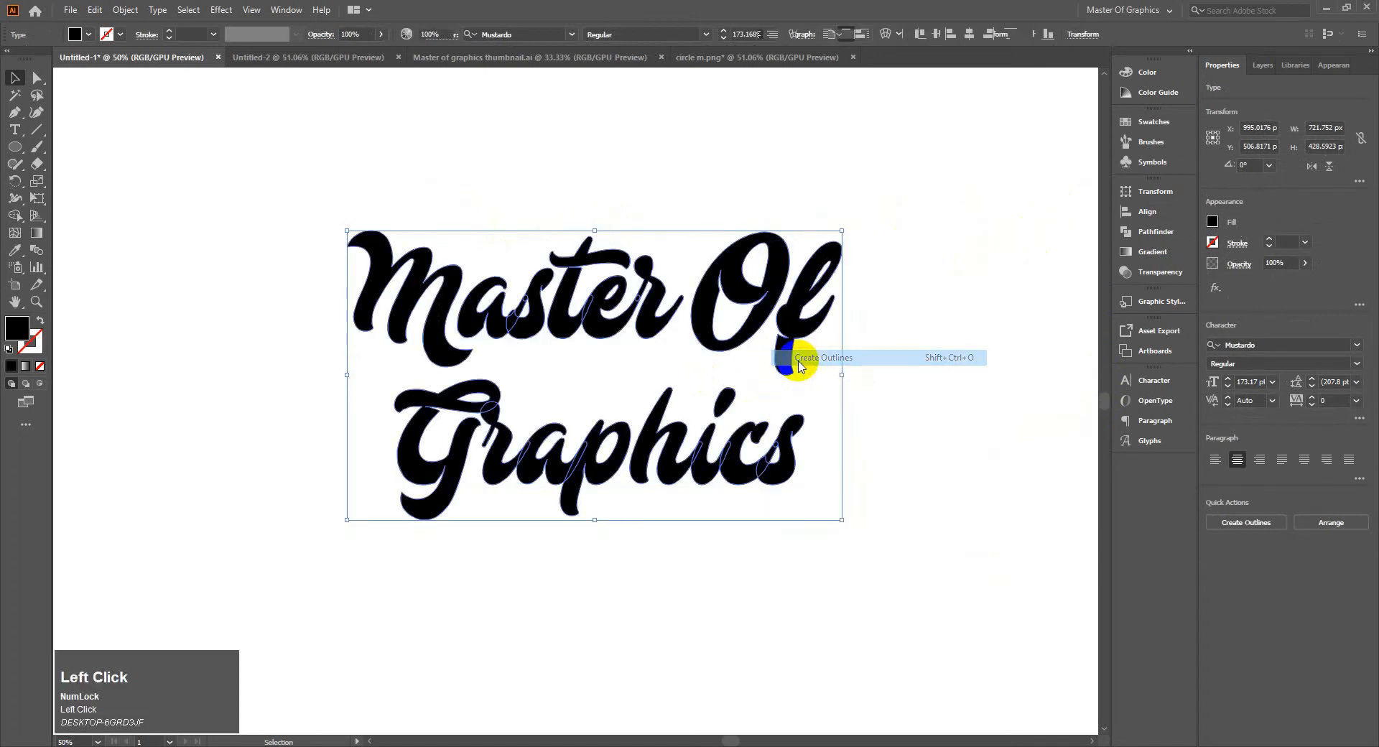
{"action": "right_click", "coordinate": [605, 301]}
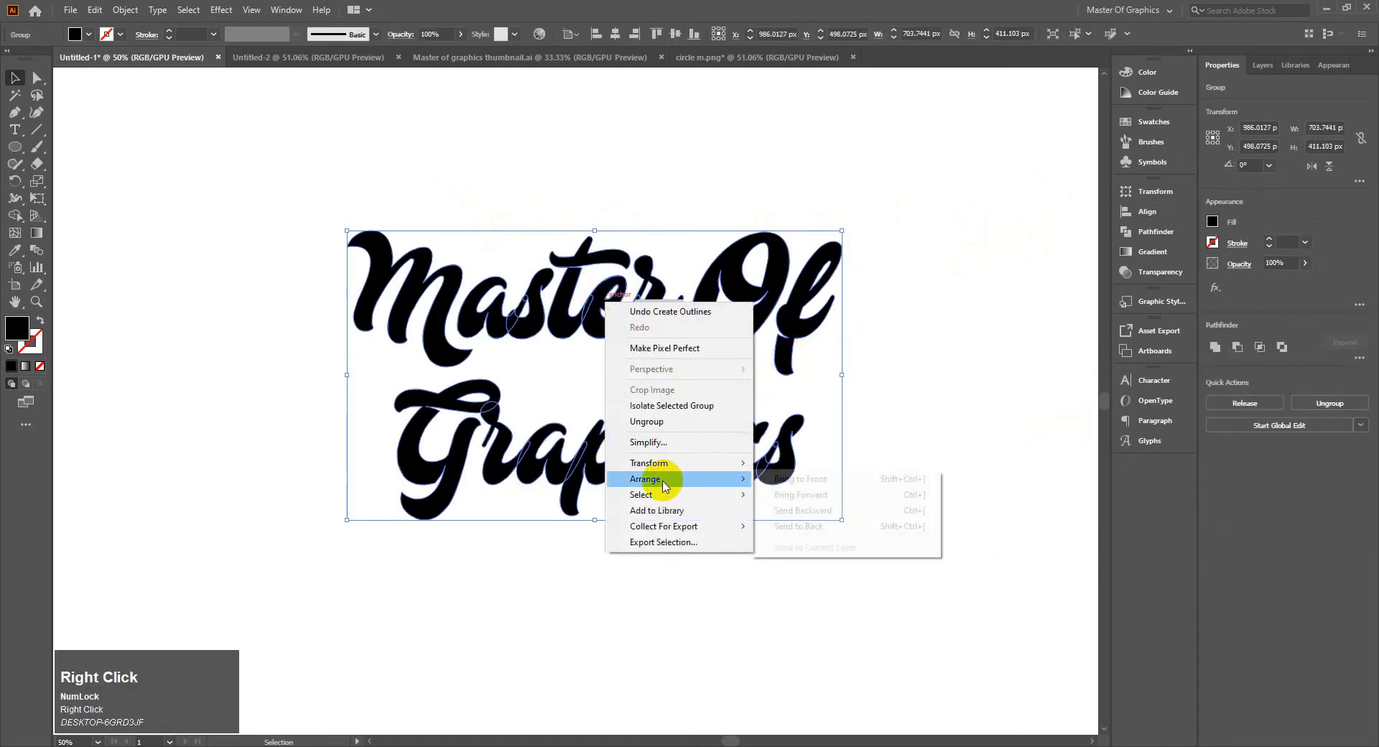
{"action": "left_click", "coordinate": [656, 428]}
{"action": "left_click", "coordinate": [826, 404]}
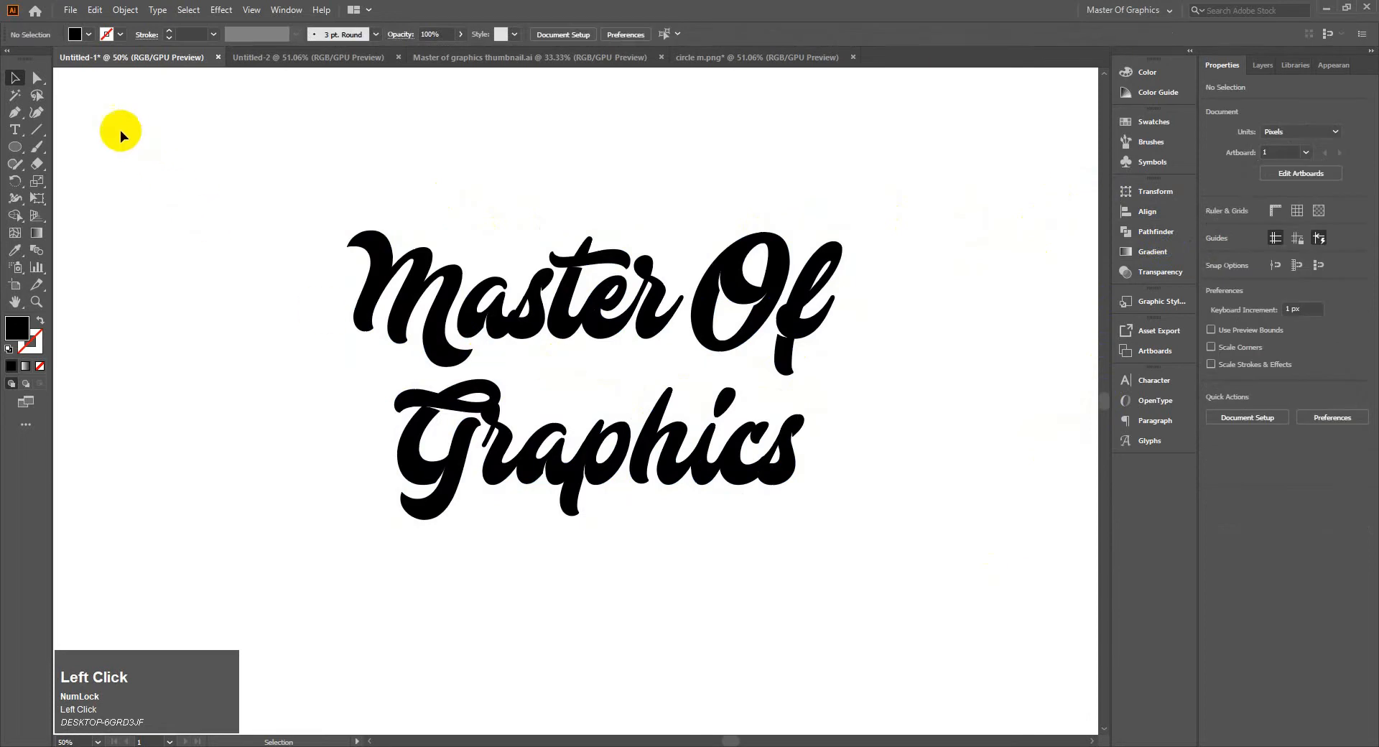
Try to reshape the end of the M's lower tail by its anchor point, and undo the change
{"action": "left_click", "coordinate": [33, 71]}
{"action": "left_click", "coordinate": [430, 250]}
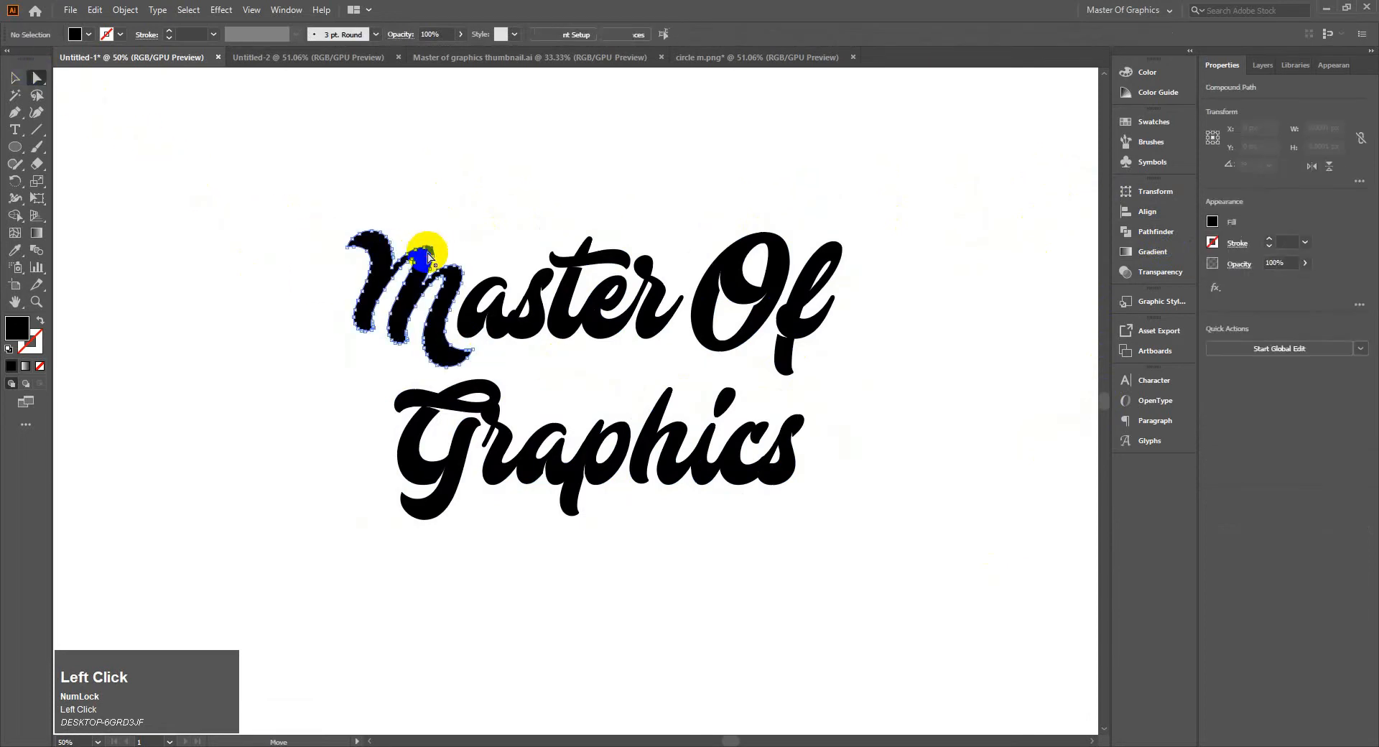
{"action": "scroll", "coordinate": [475, 353], "scroll_direction": "up", "scroll_amount": 4}
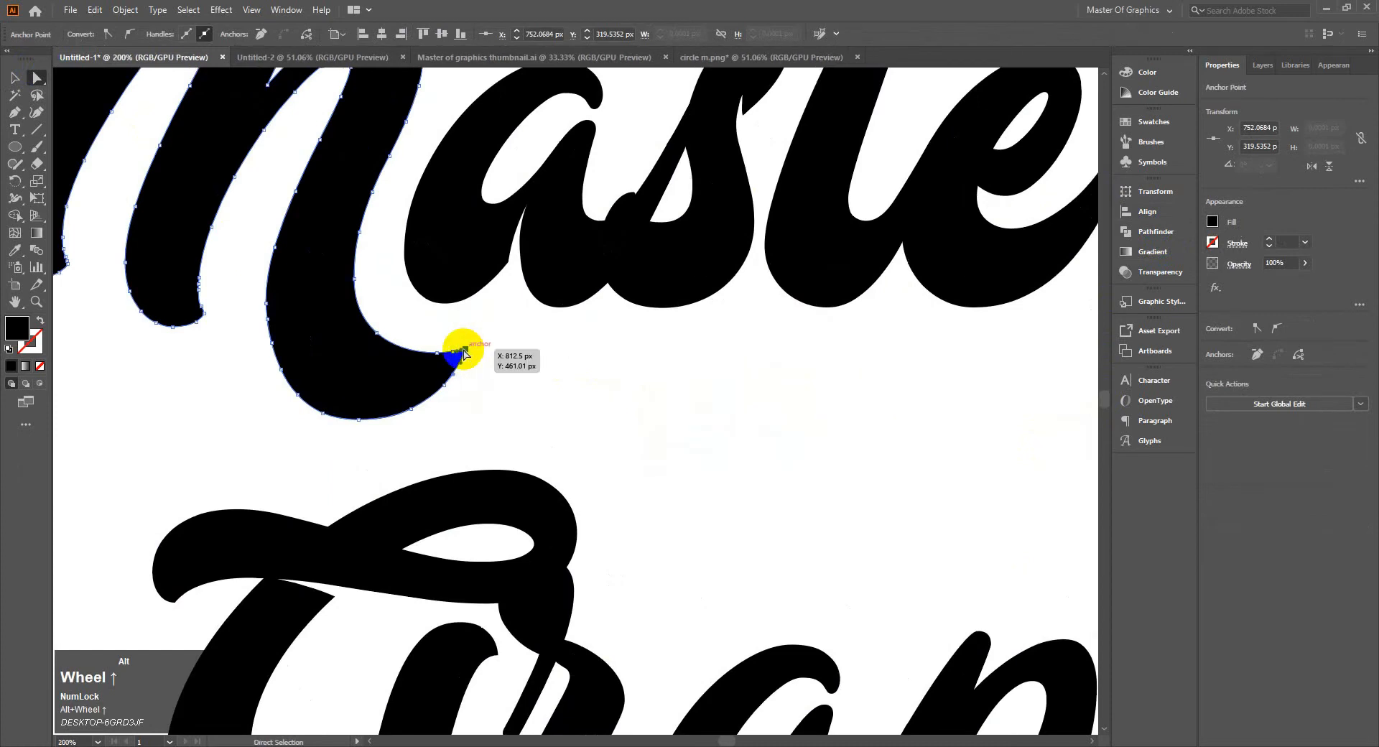
{"action": "left_click_drag", "start_coordinate": [463, 353], "coordinate": [477, 416]}
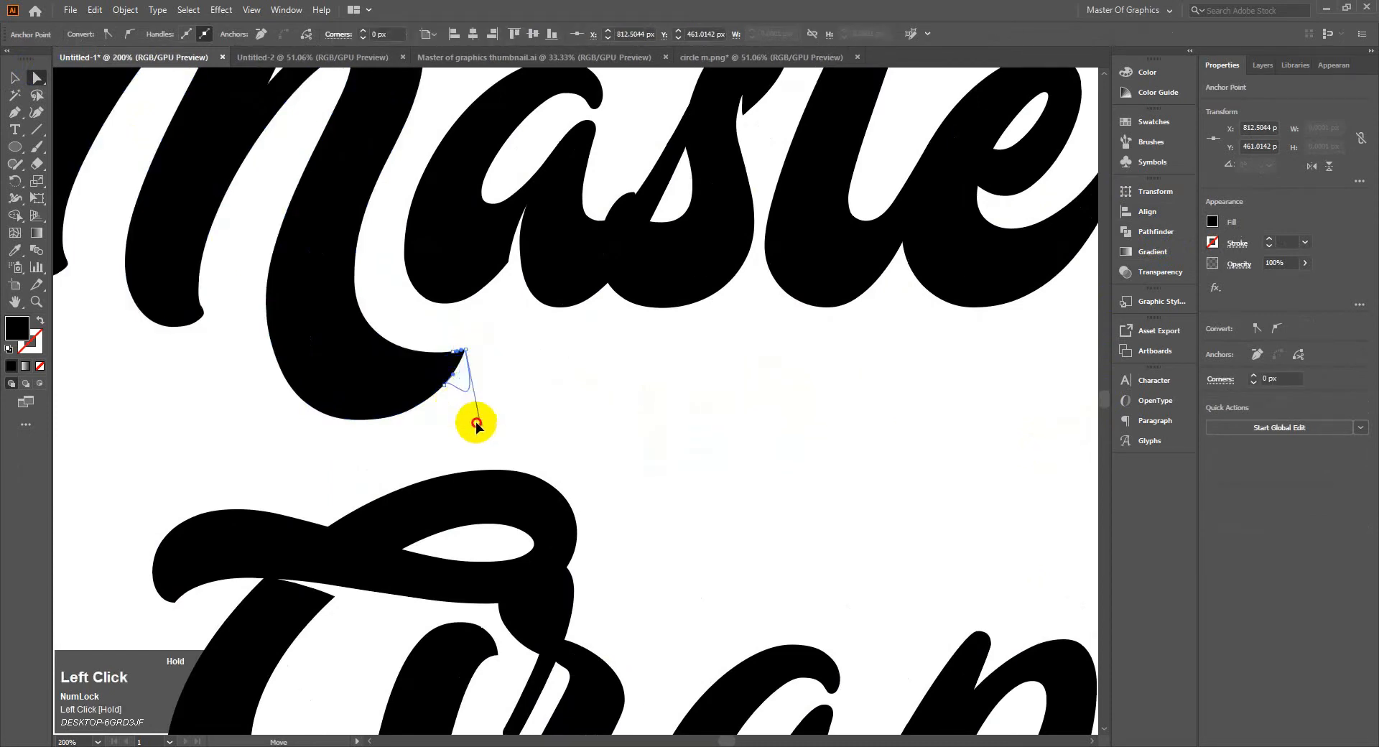
{"action": "key", "text": "ctrl+z"}
{"action": "scroll", "coordinate": [526, 431], "scroll_direction": "down", "scroll_amount": 2}
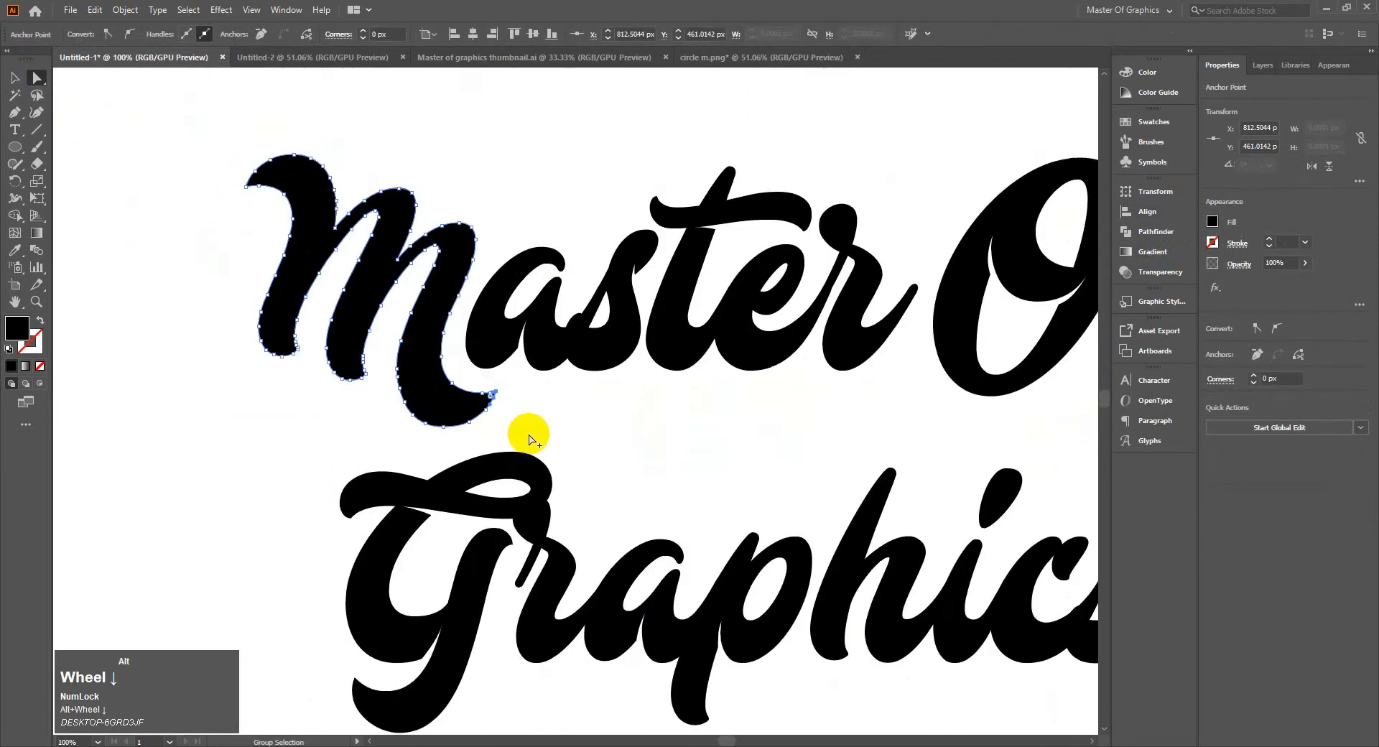
Shift the letter "s" in "Master" slightly down to about X 894 px, Y 403 px
{"action": "key", "text": "space"}
{"action": "left_click_drag", "start_coordinate": [606, 345], "coordinate": [467, 267]}
{"action": "left_click", "coordinate": [471, 269]}
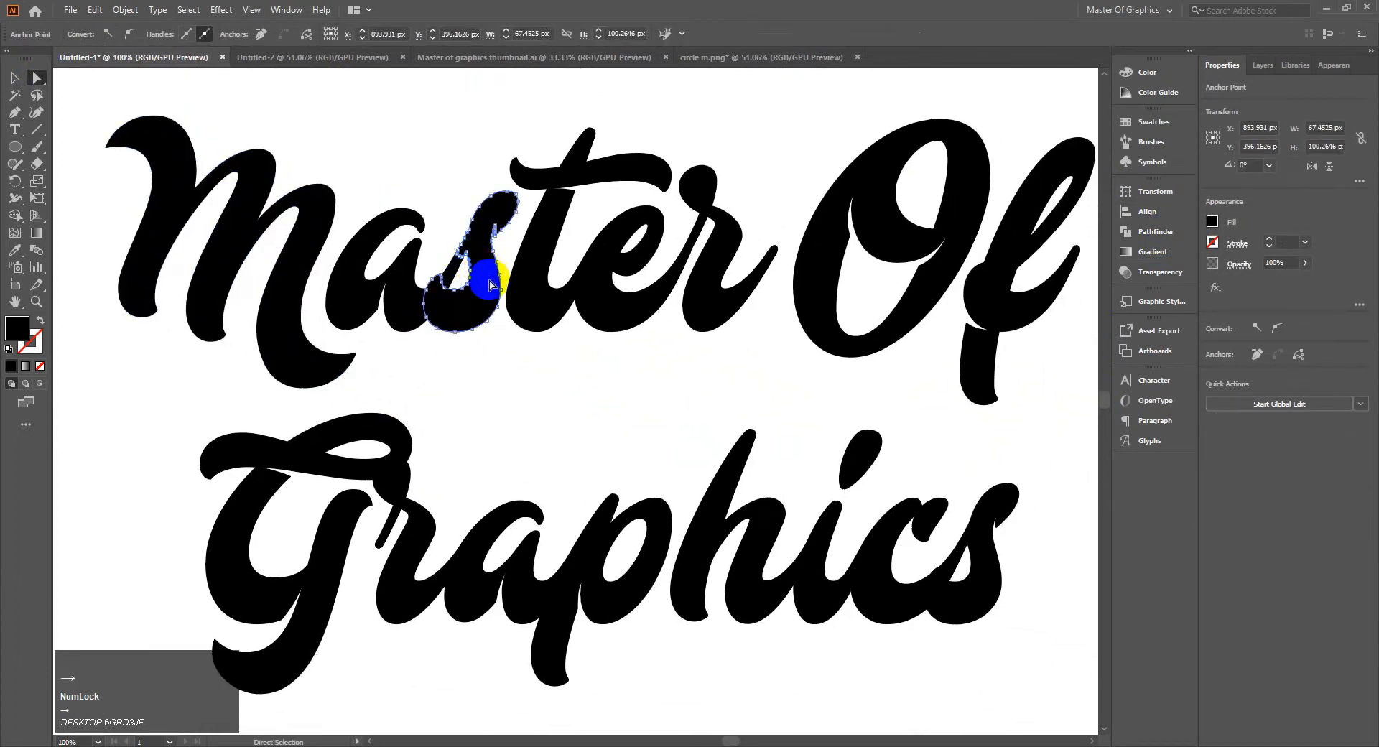
{"action": "mouse_move", "coordinate": [490, 285]}
{"action": "left_mouse_down"}
{"action": "mouse_move", "coordinate": [483, 298]}
{"action": "mouse_move", "coordinate": [492, 264]}
{"action": "left_mouse_up"}
{"action": "left_click", "coordinate": [528, 373]}
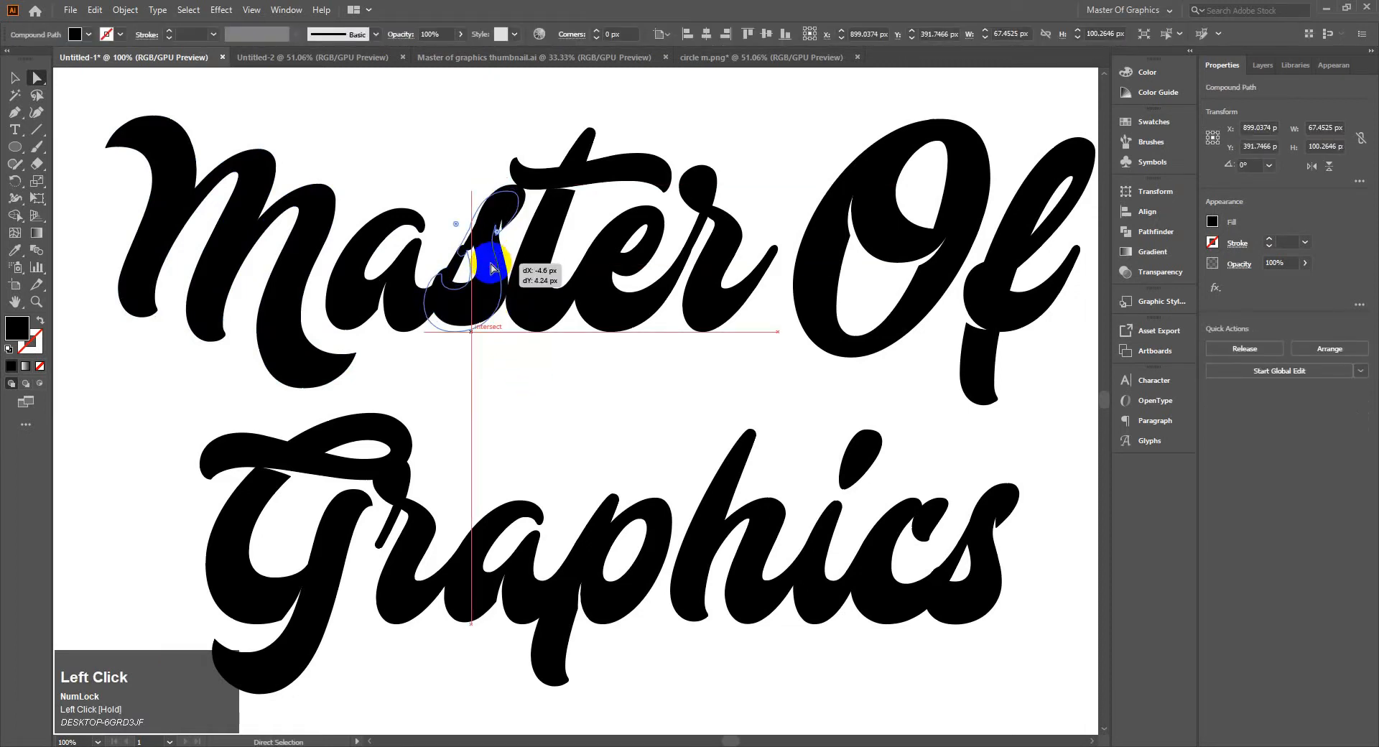
{"action": "left_click", "coordinate": [513, 399]}
{"action": "left_click", "coordinate": [453, 318]}
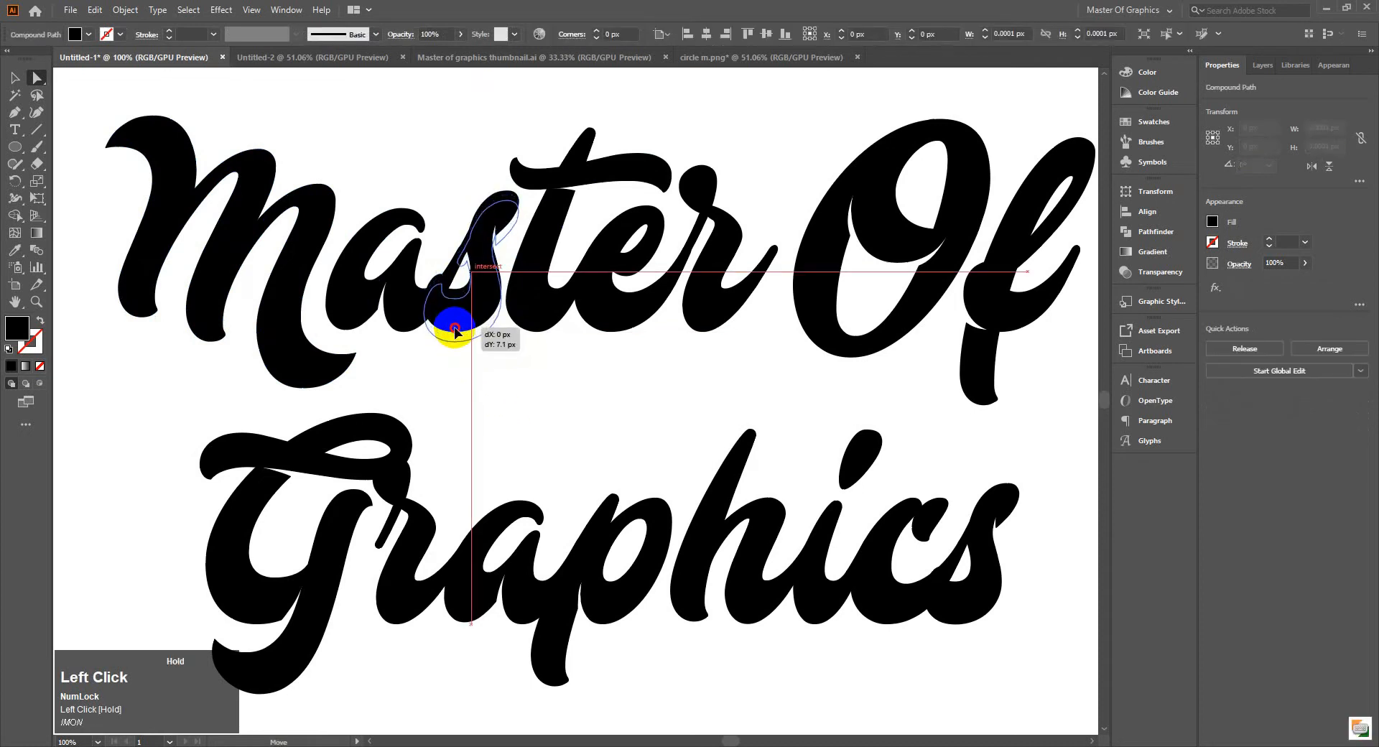
{"action": "left_click_drag", "start_coordinate": [484, 263], "coordinate": [481, 263]}
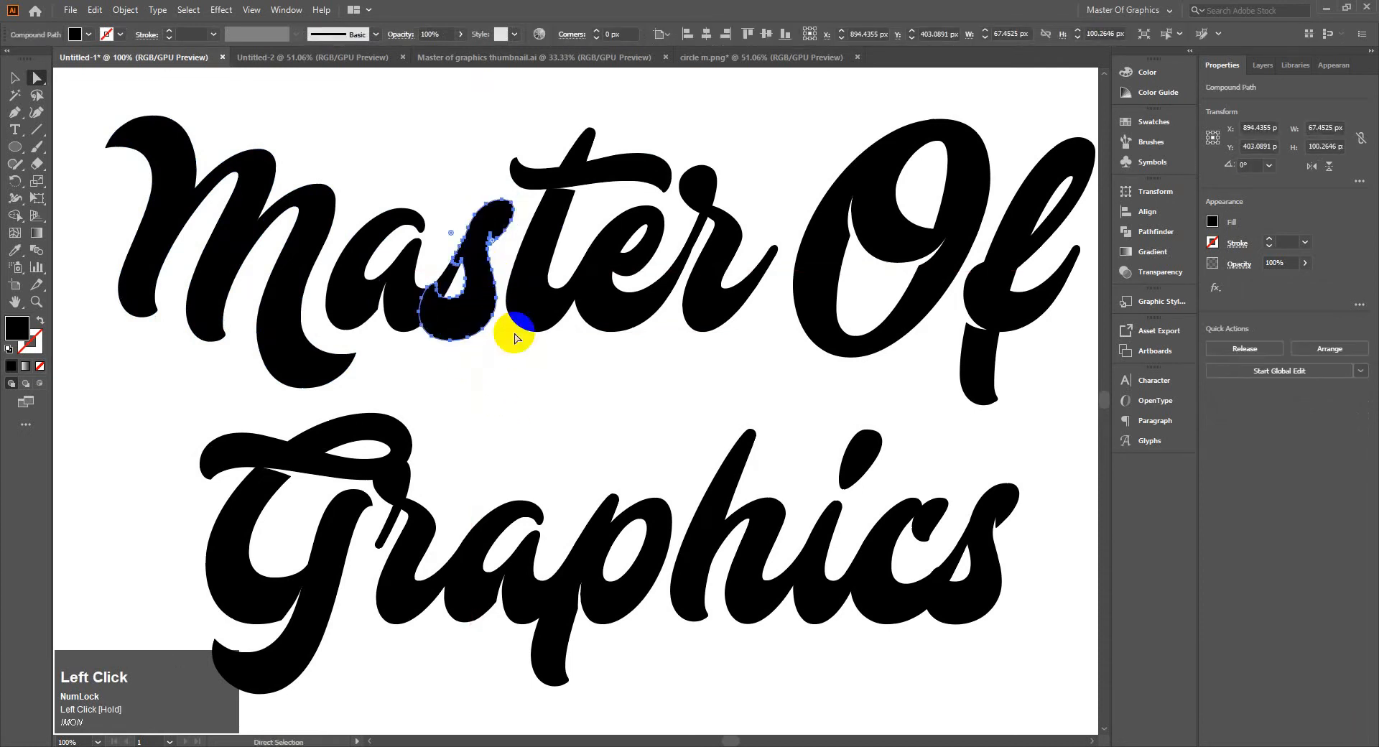
{"action": "left_click", "coordinate": [520, 357]}
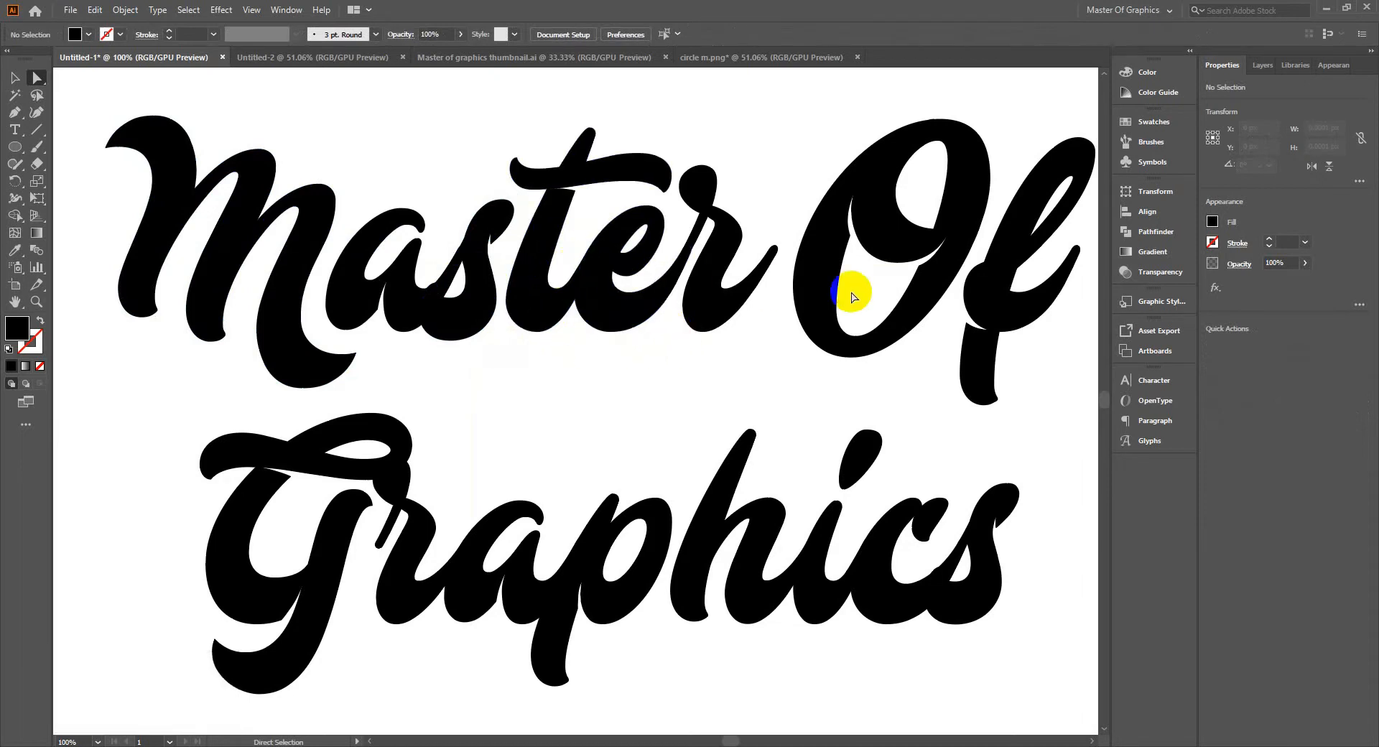
Merge all the outlined letters of "Master Of Graphics" with the Pathfinder's Unite operation and deselect the result
{"action": "left_click_drag", "start_coordinate": [803, 371], "coordinate": [645, 351]}
{"action": "scroll", "coordinate": [799, 403], "scroll_direction": "down", "scroll_amount": 1}
{"action": "left_click_drag", "start_coordinate": [539, 441], "coordinate": [579, 410]}
{"action": "left_click_drag", "start_coordinate": [210, 144], "coordinate": [915, 620]}
{"action": "left_click_drag", "start_coordinate": [689, 447], "coordinate": [759, 446]}
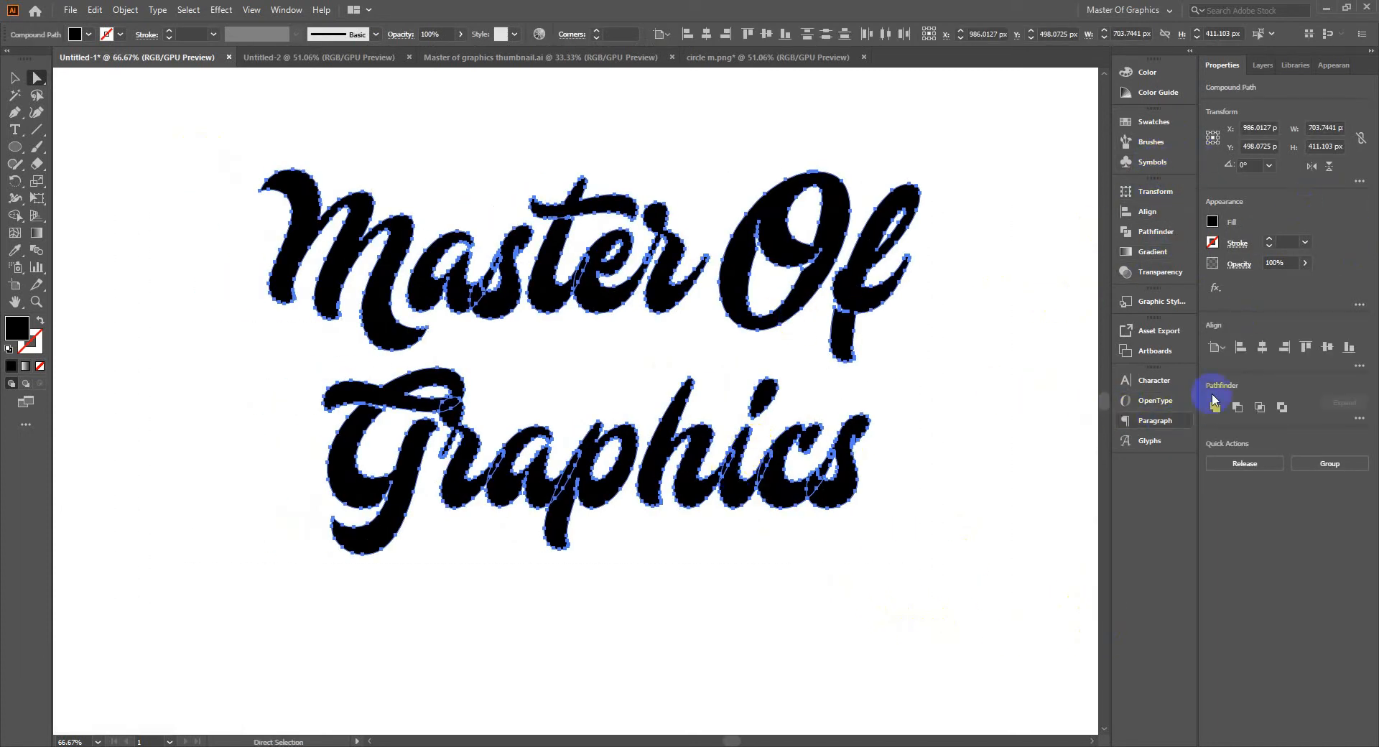
{"action": "left_click", "coordinate": [1142, 229]}
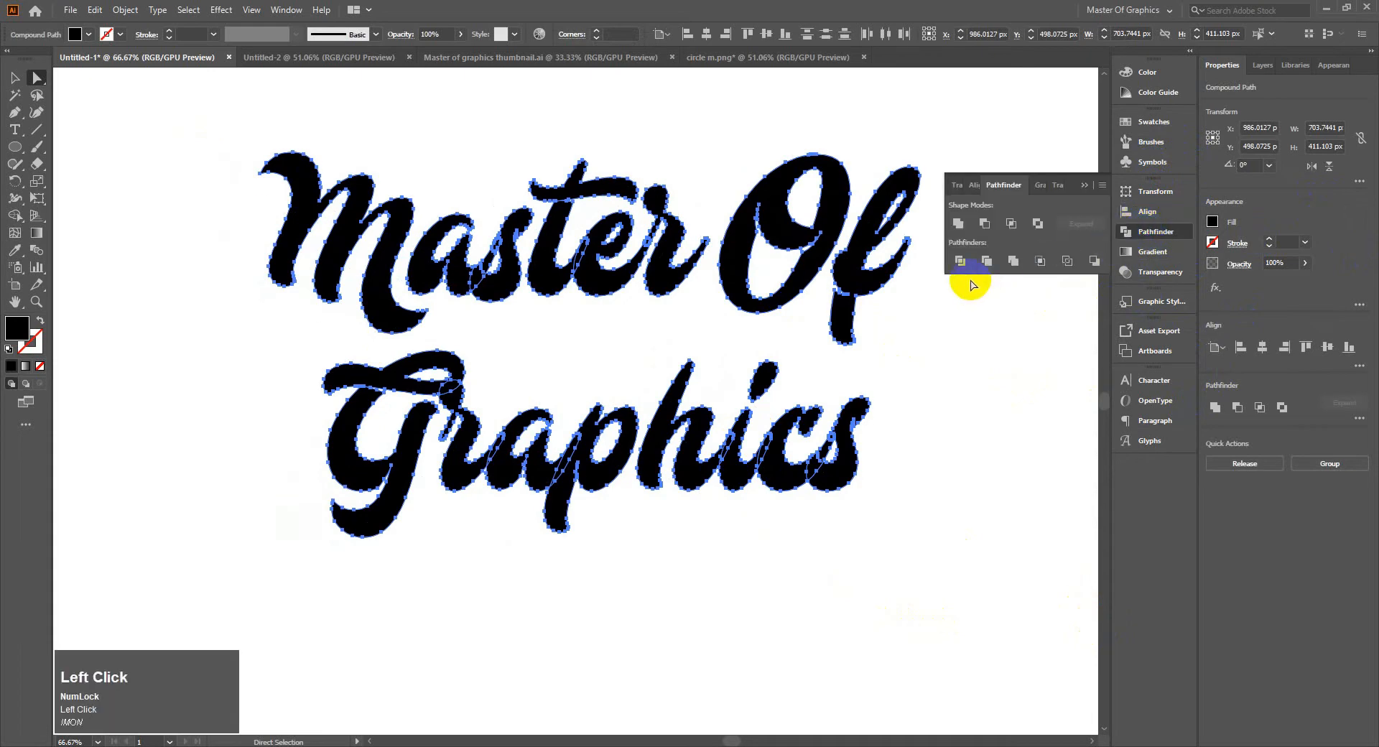
{"action": "left_click", "coordinate": [958, 224]}
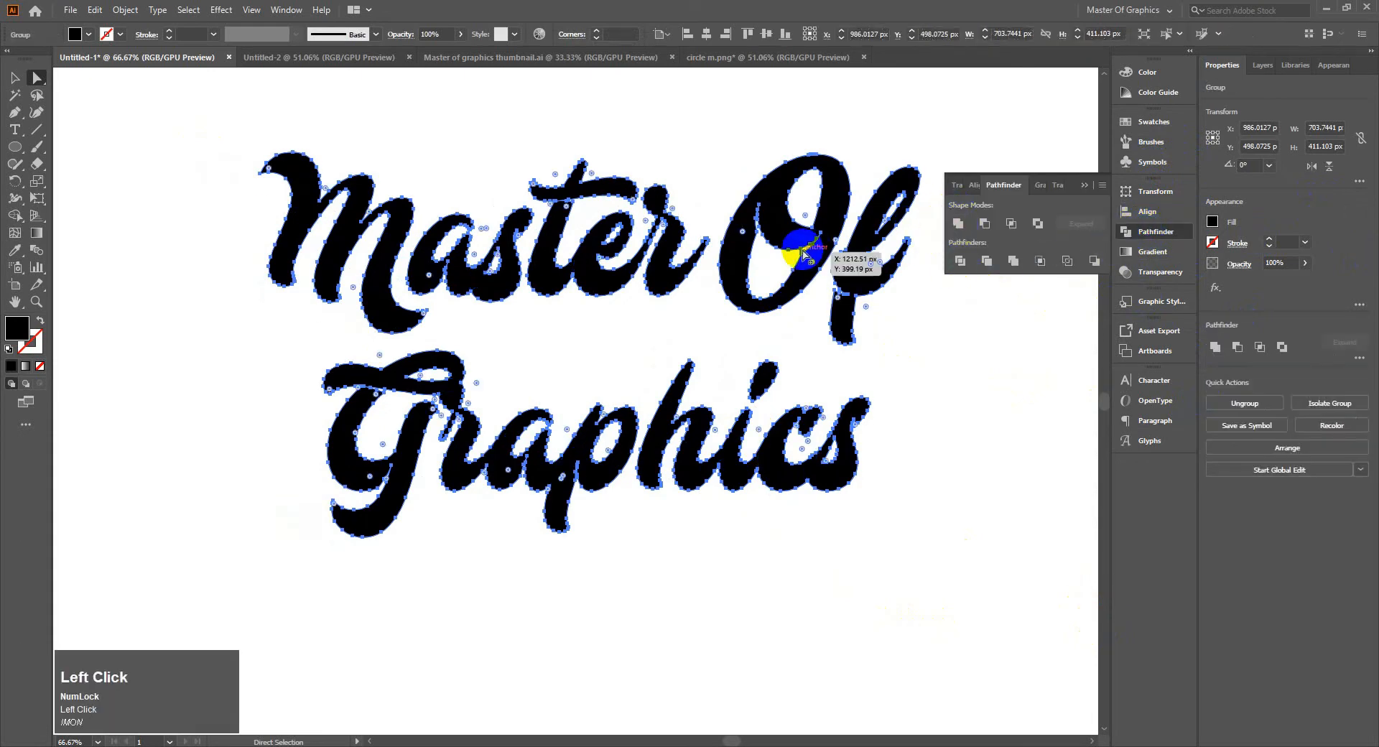
{"action": "left_click", "coordinate": [1085, 186]}
{"action": "left_click", "coordinate": [14, 78]}
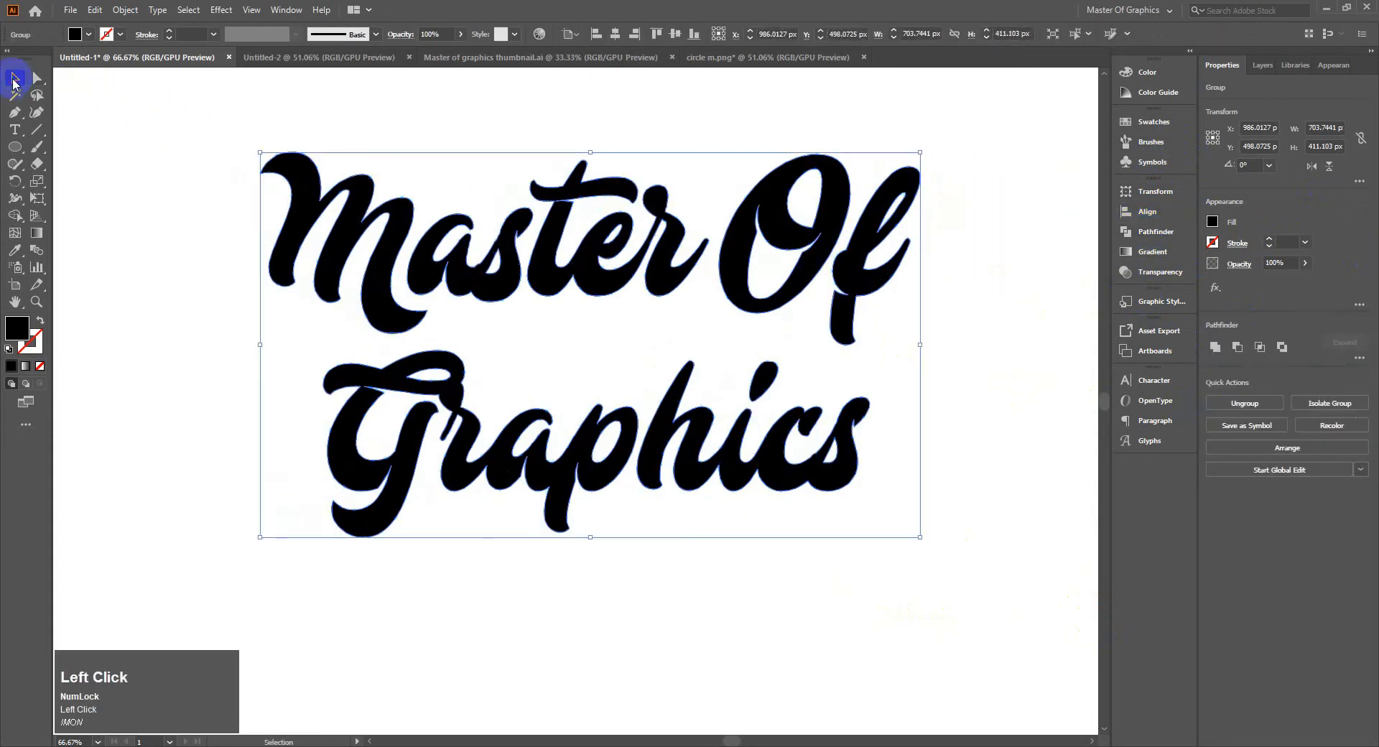
{"action": "left_click", "coordinate": [414, 135]}
Add a new stroke to the merged "Master Of Graphics" group as an appearance attribute
{"action": "left_click", "coordinate": [670, 238]}
{"action": "left_click", "coordinate": [1326, 65]}
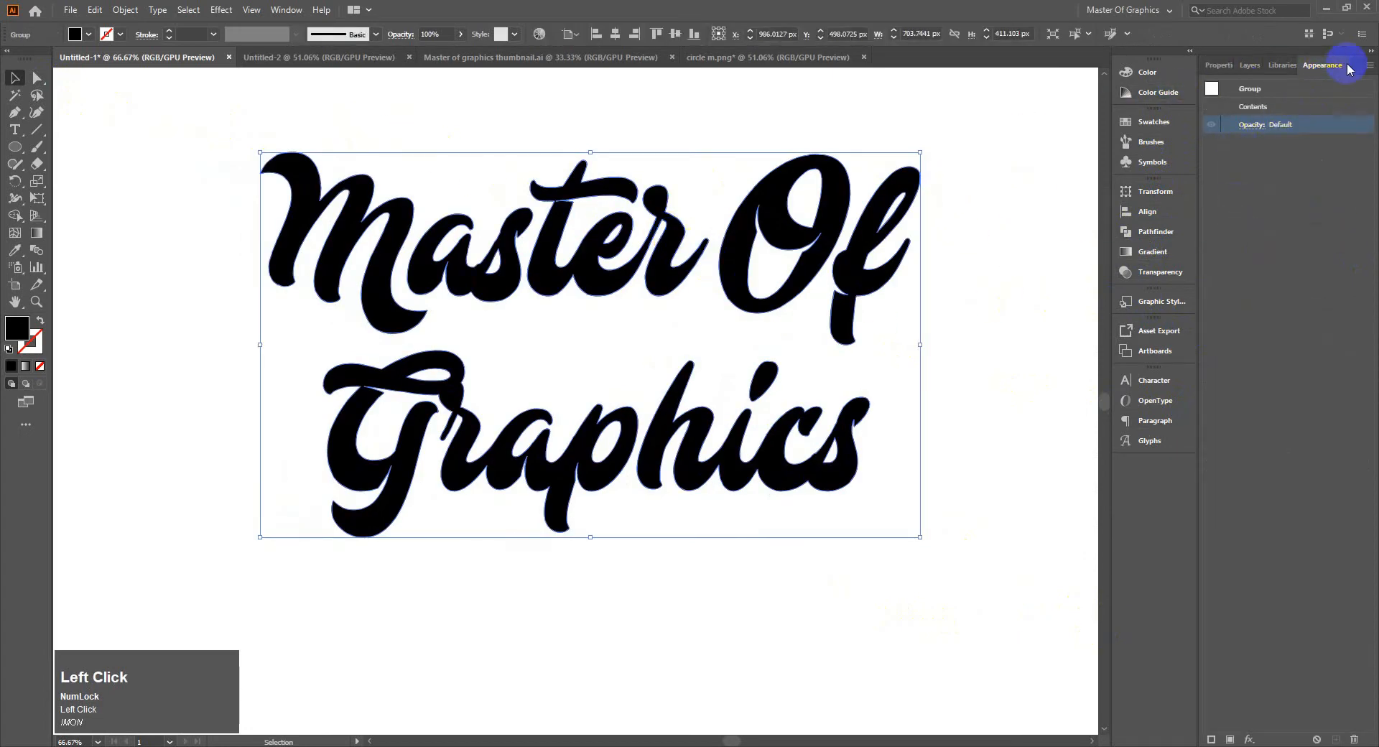
{"action": "left_click", "coordinate": [1369, 65]}
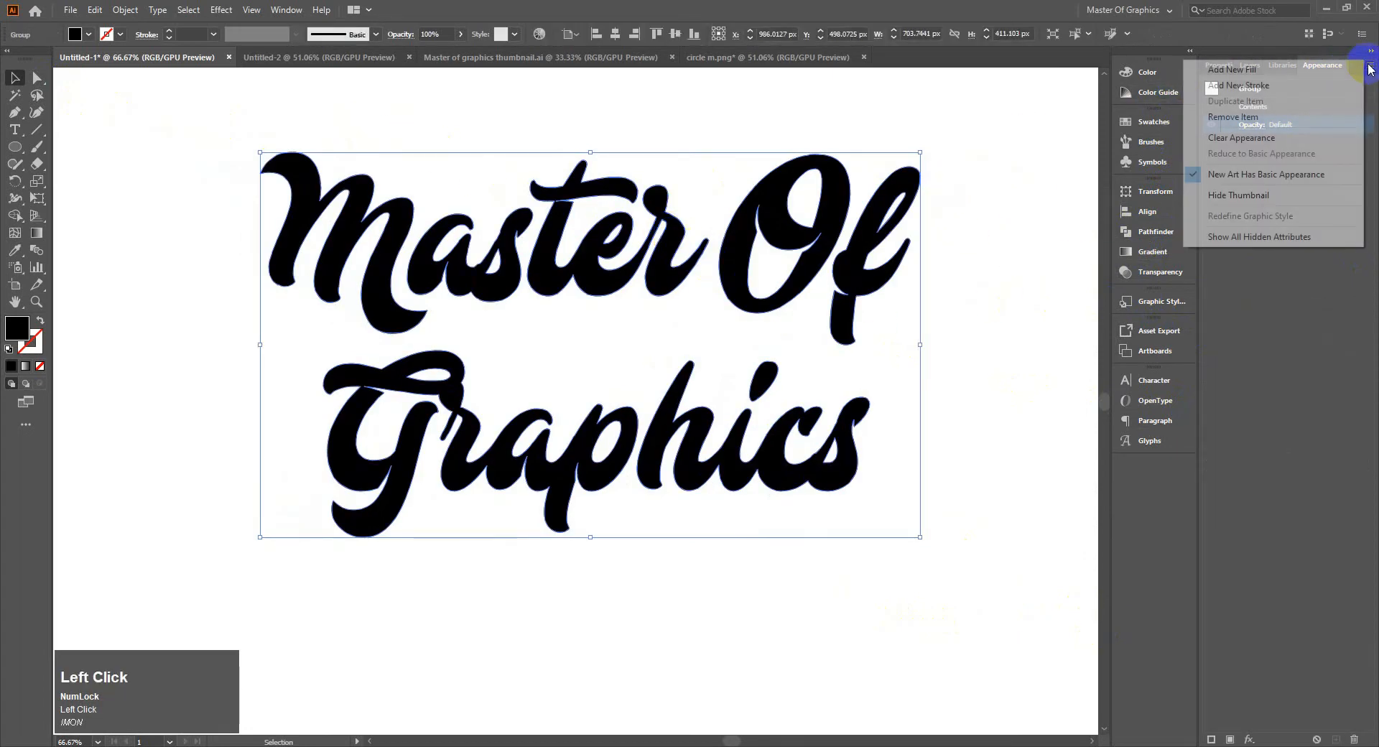
{"action": "left_click", "coordinate": [1233, 86]}
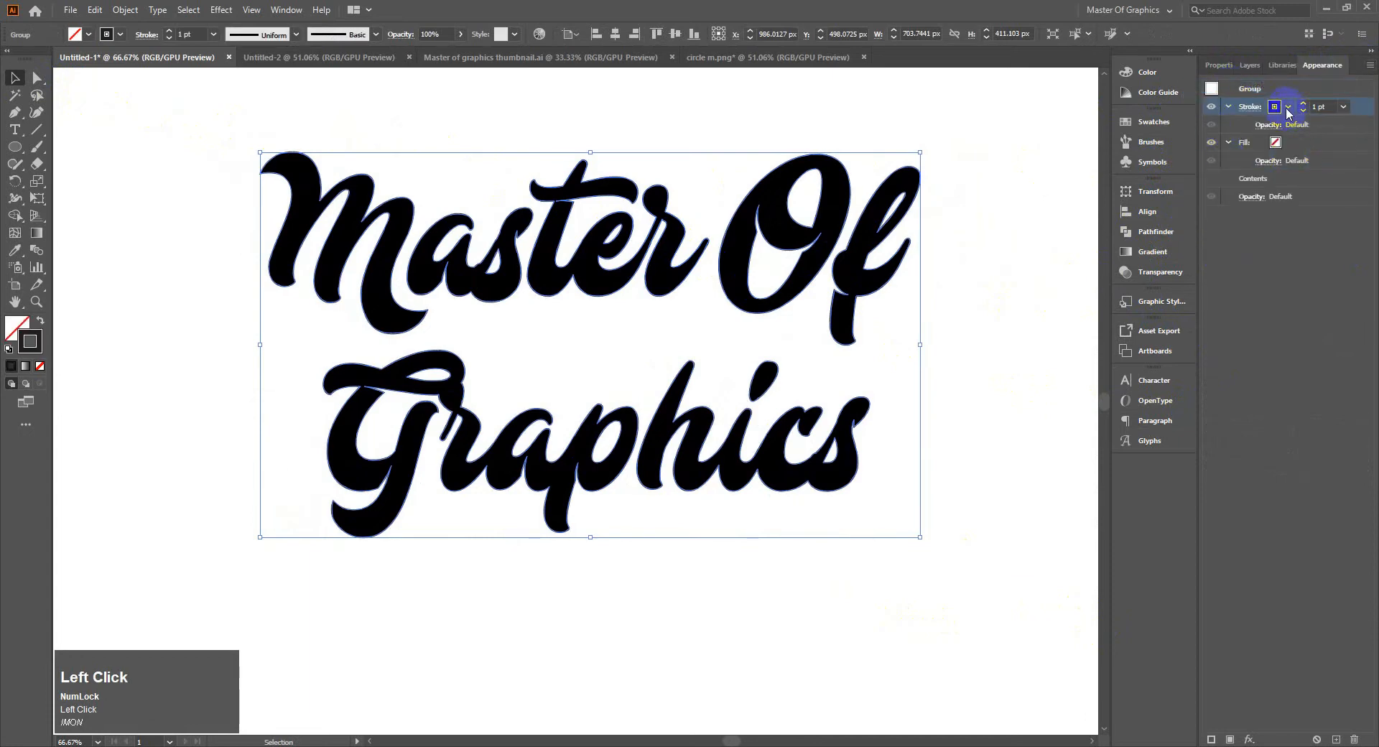
Set the fill attribute of the "Master Of Graphics" group to white
{"action": "left_click", "coordinate": [1275, 143]}
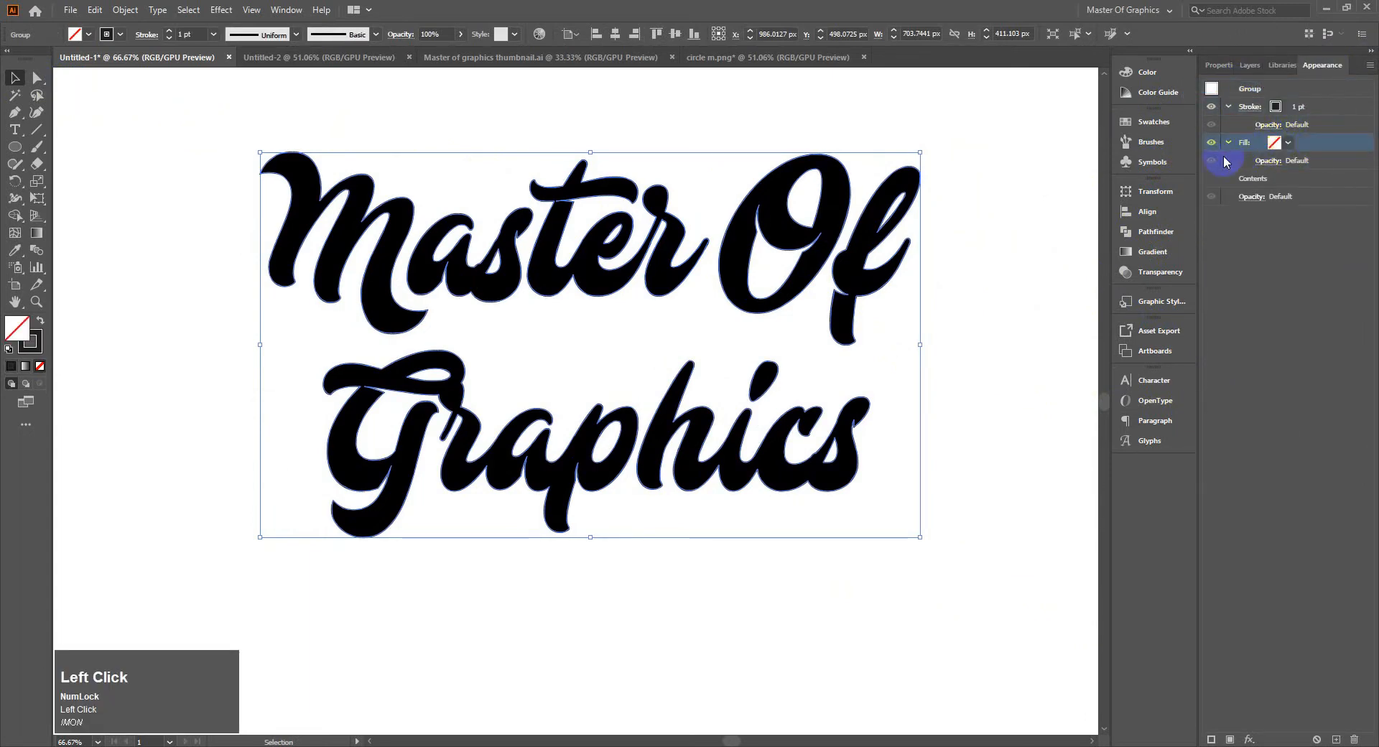
{"action": "left_click", "coordinate": [1287, 144]}
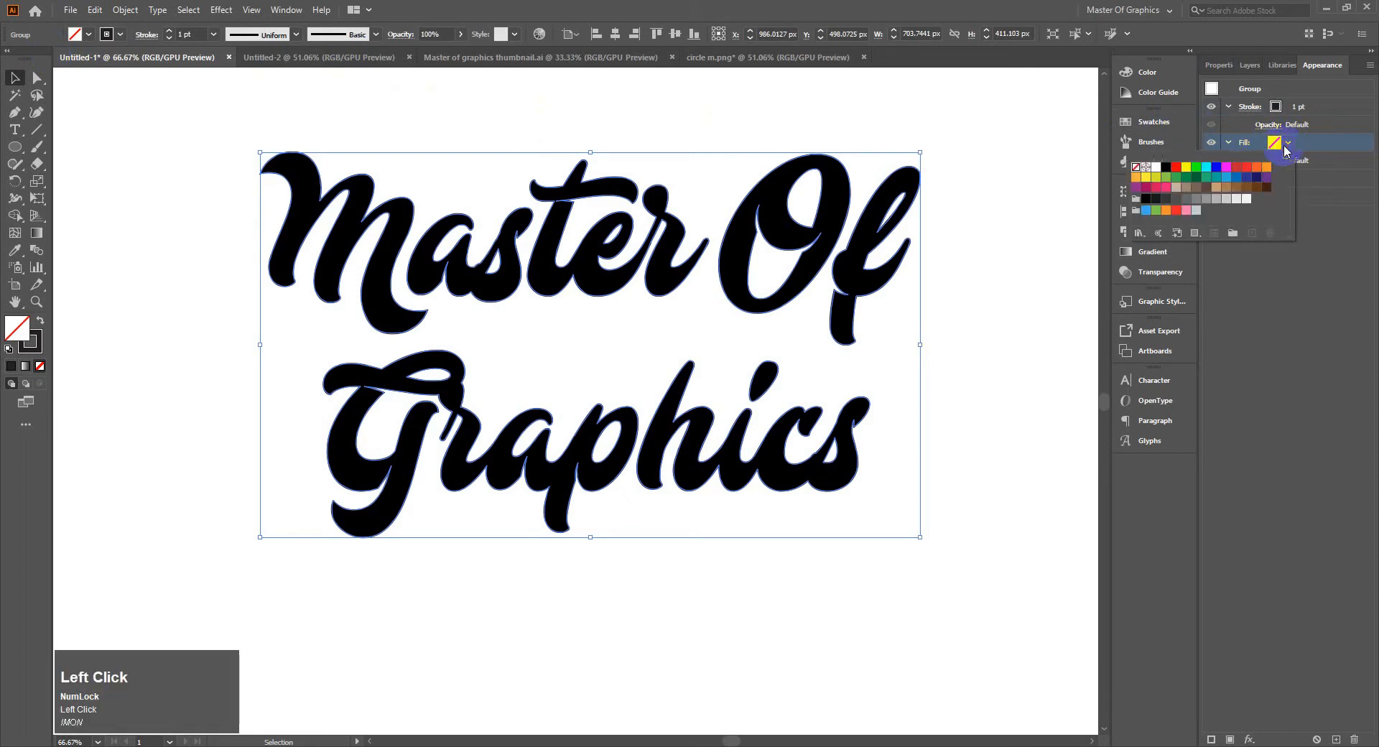
{"action": "left_click", "coordinate": [1162, 168]}
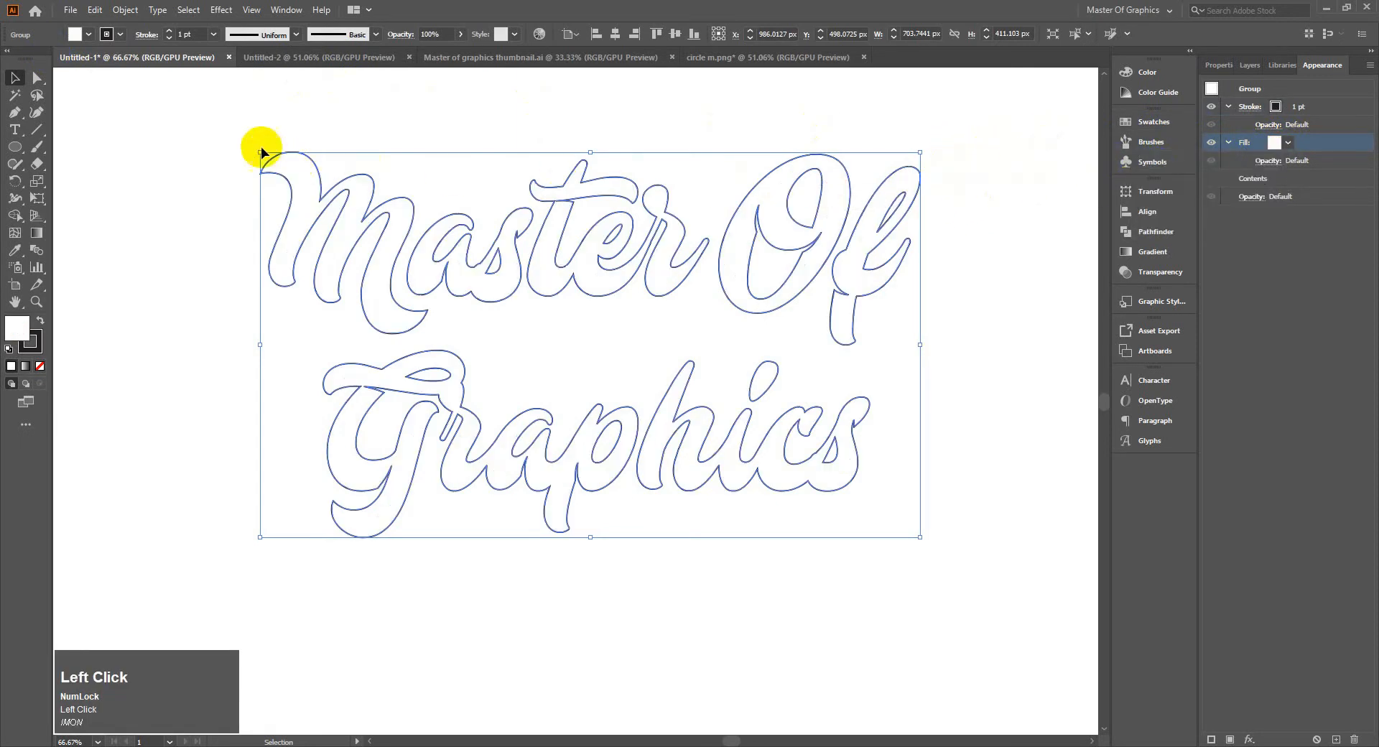
Increase the lettering's stroke weight to 3 pt and move the group to about X 997 px, Y 498 px
{"action": "left_click", "coordinate": [169, 32]}
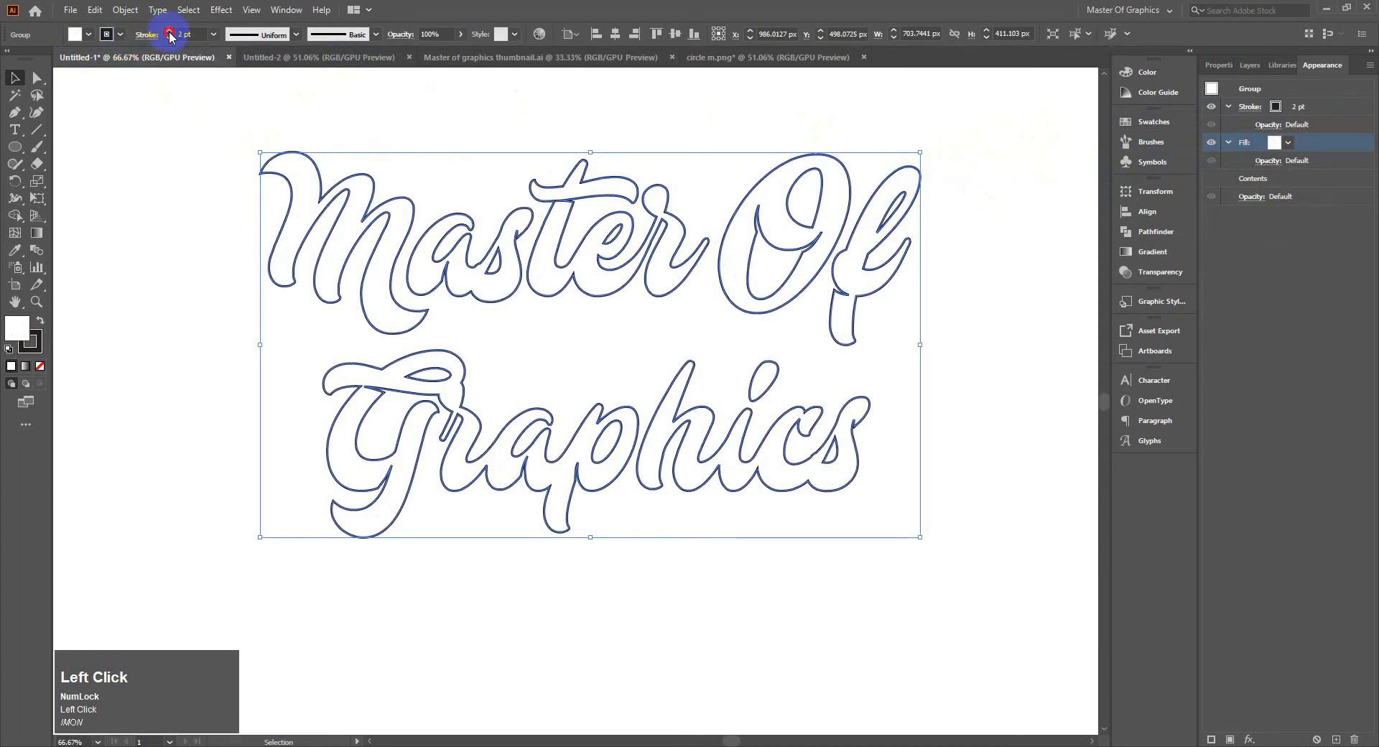
{"action": "left_click", "coordinate": [170, 32]}
{"action": "left_click", "coordinate": [420, 152]}
{"action": "mouse_move", "coordinate": [761, 228]}
{"action": "left_mouse_down"}
{"action": "mouse_move", "coordinate": [684, 239]}
{"action": "mouse_move", "coordinate": [696, 225]}
{"action": "left_mouse_up"}
{"action": "left_click_drag", "start_coordinate": [121, 151], "coordinate": [883, 558]}
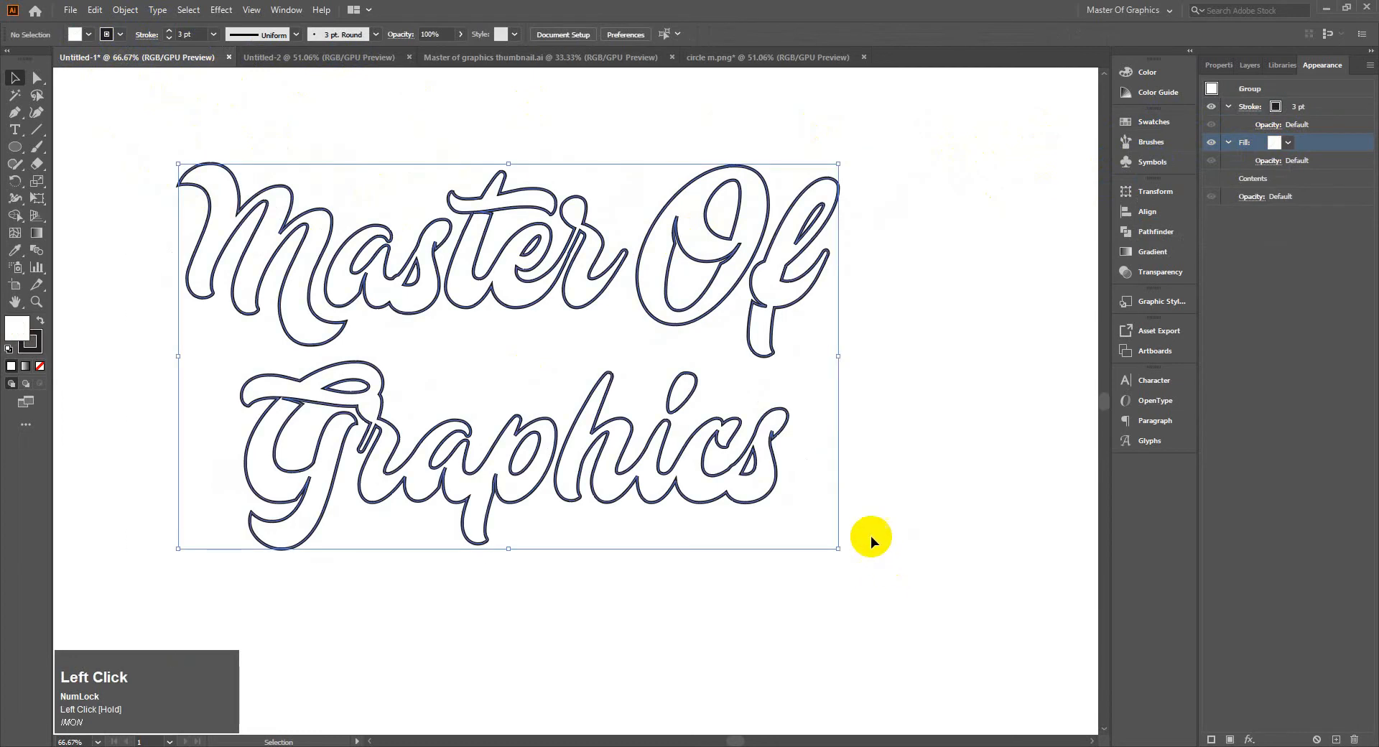
{"action": "left_click_drag", "start_coordinate": [547, 292], "coordinate": [559, 294]}
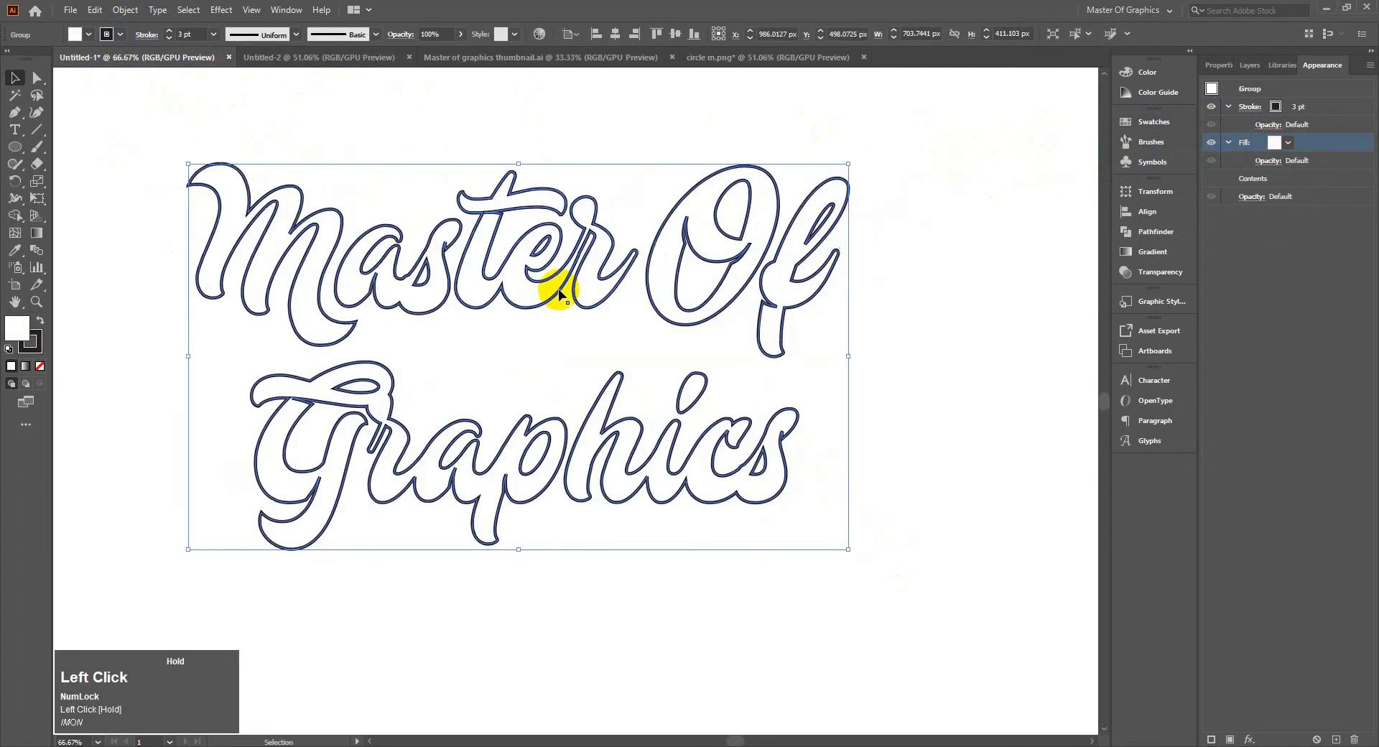
{"action": "left_click", "coordinate": [651, 382]}
{"action": "left_click_drag", "start_coordinate": [133, 141], "coordinate": [848, 515]}
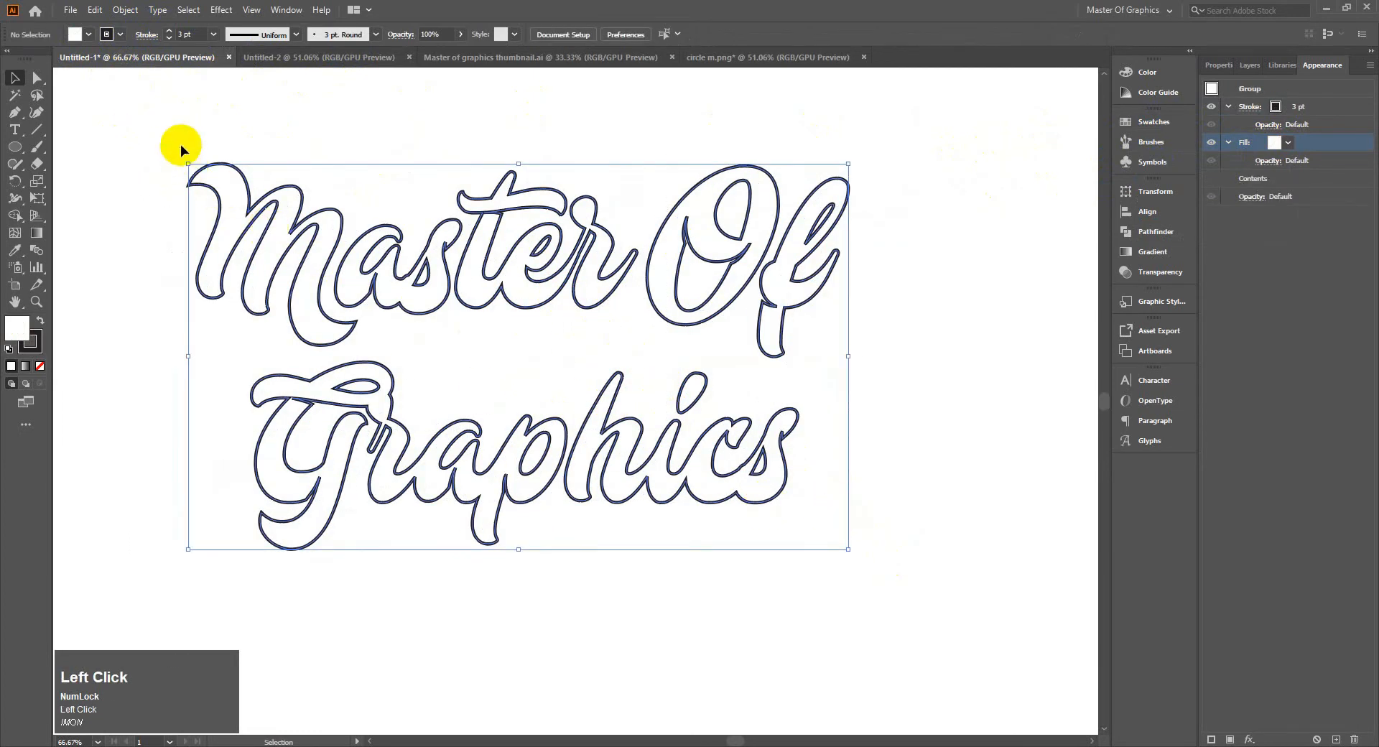
Increase the lettering's stroke weight to 4 pt and deselect the group
{"action": "left_click", "coordinate": [178, 36]}
{"action": "left_click", "coordinate": [168, 33]}
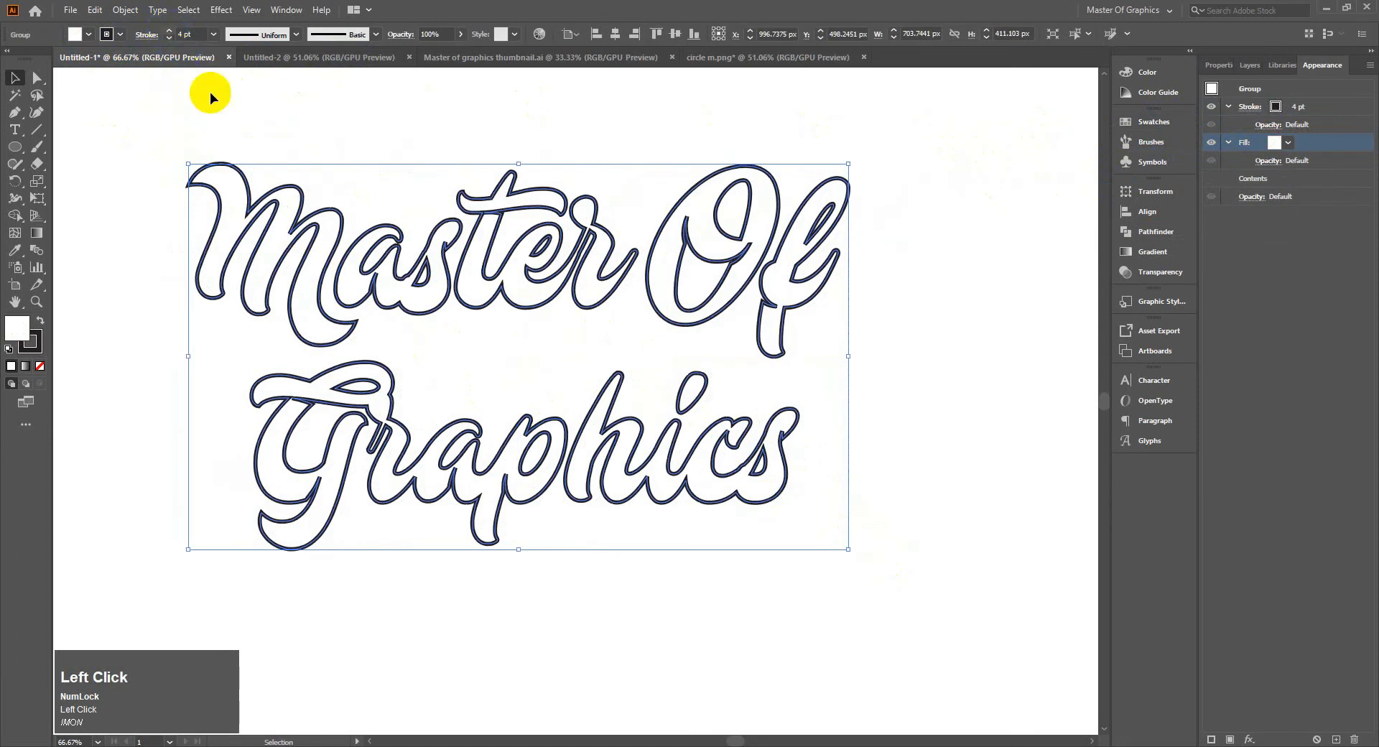
{"action": "left_click", "coordinate": [363, 175]}
{"action": "left_click_drag", "start_coordinate": [151, 140], "coordinate": [958, 570]}
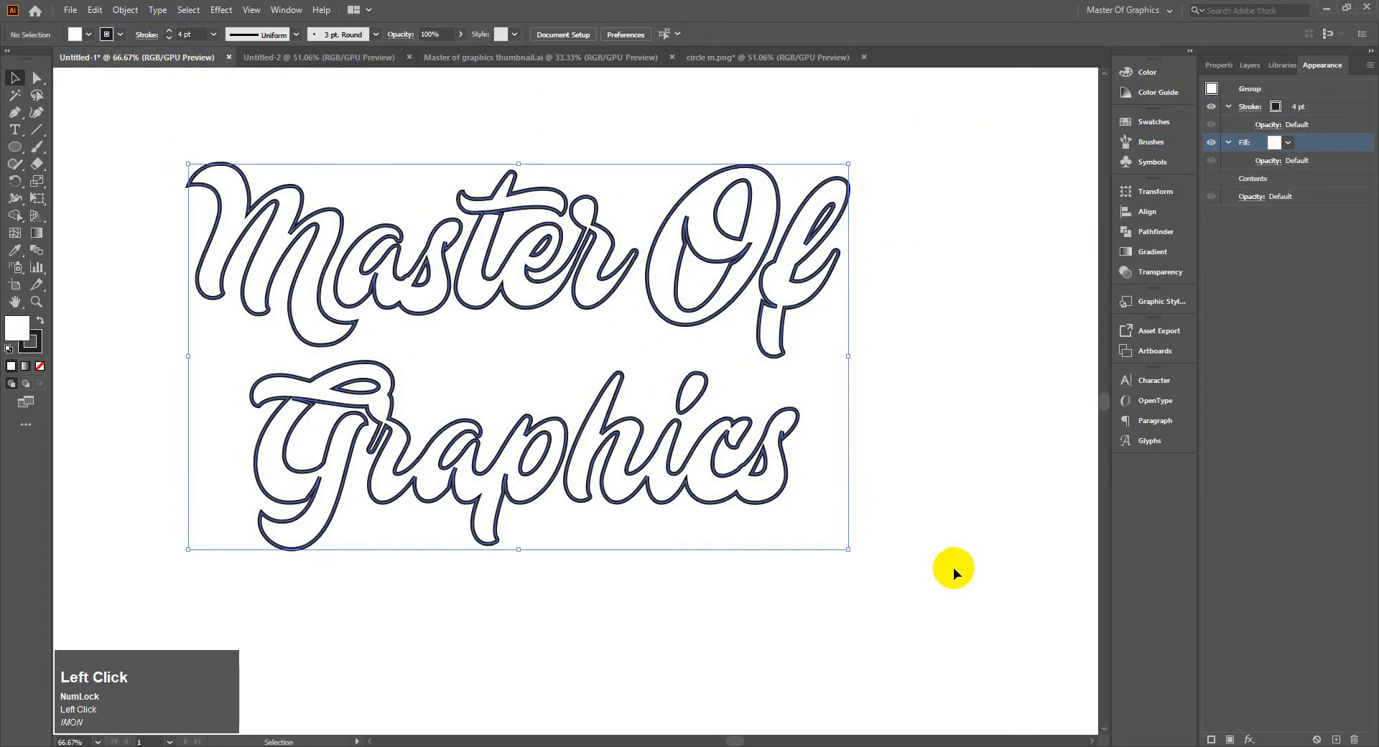
{"action": "left_click", "coordinate": [332, 105]}
{"action": "left_click", "coordinate": [222, 10]}
{"action": "mouse_move", "coordinate": [251, 138]}
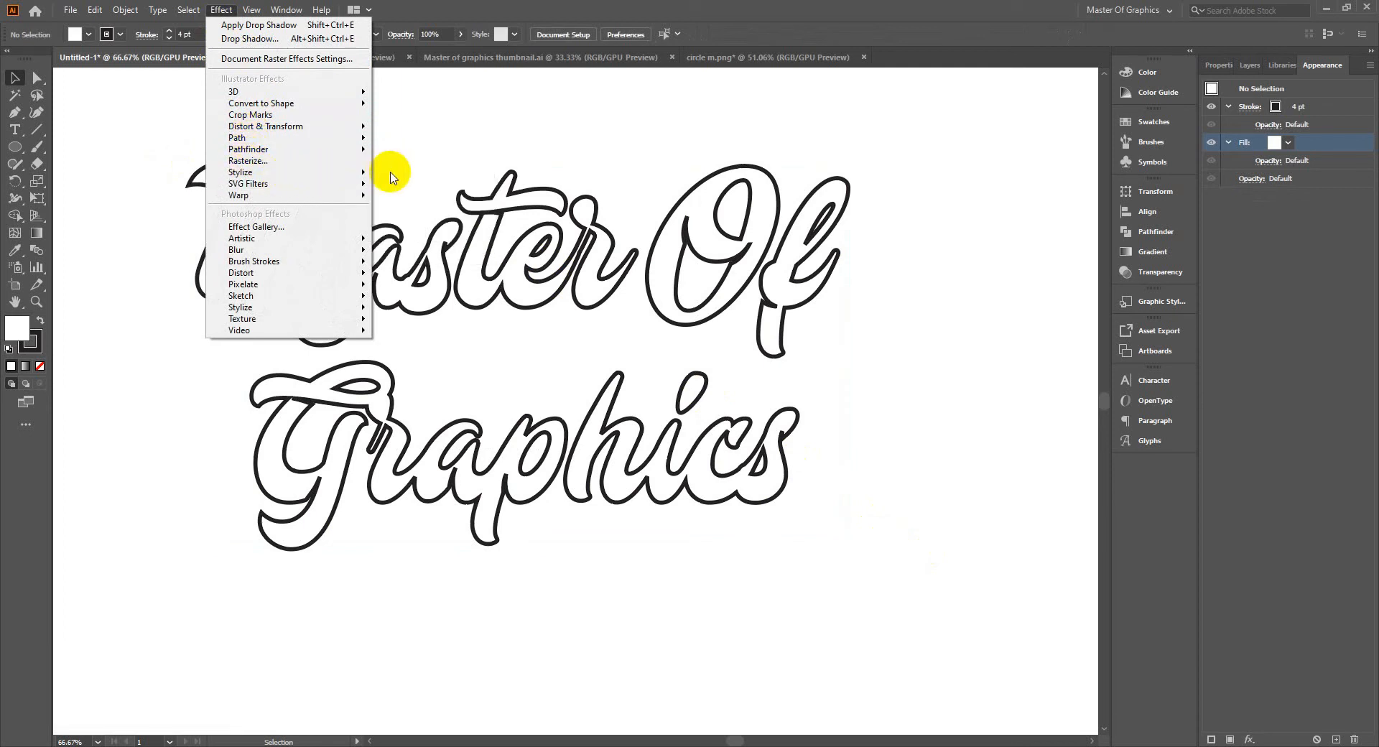
{"action": "left_click", "coordinate": [393, 174]}
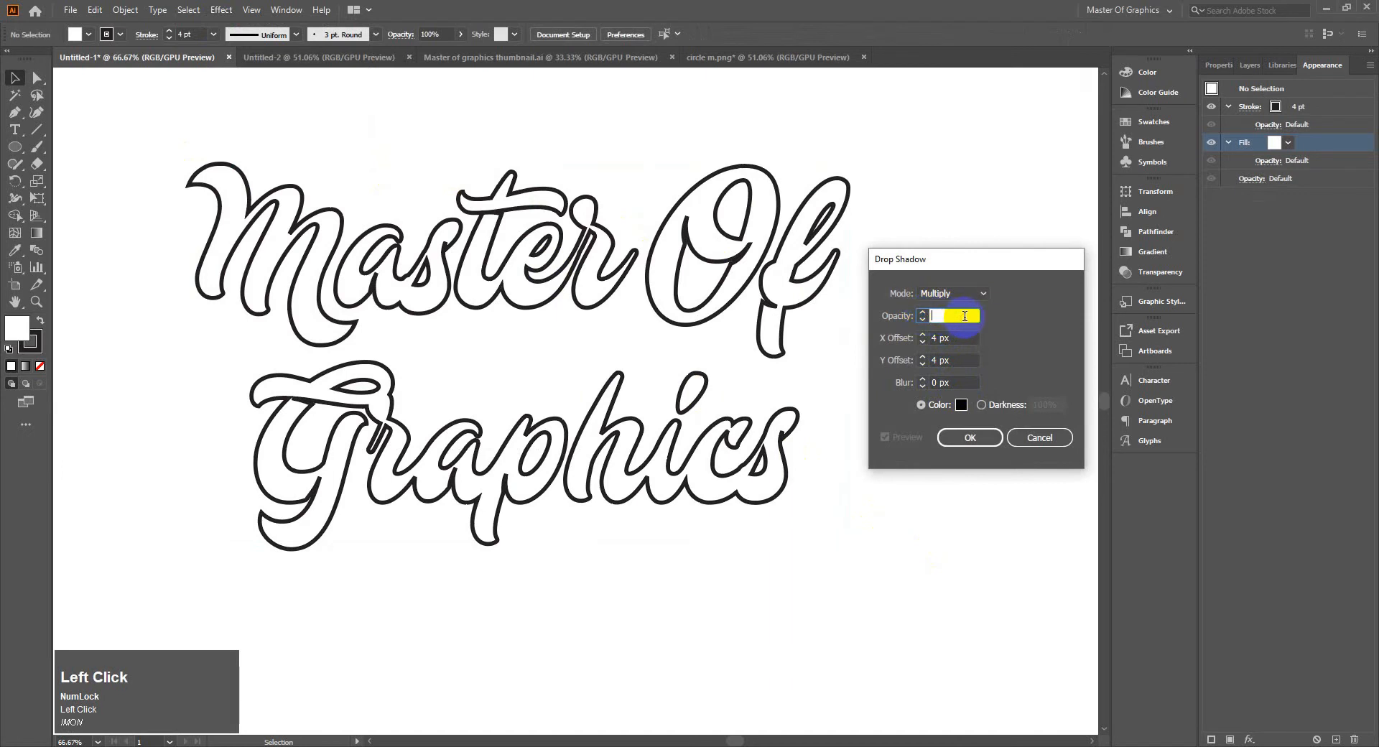
{"action": "type", "text": "100"}
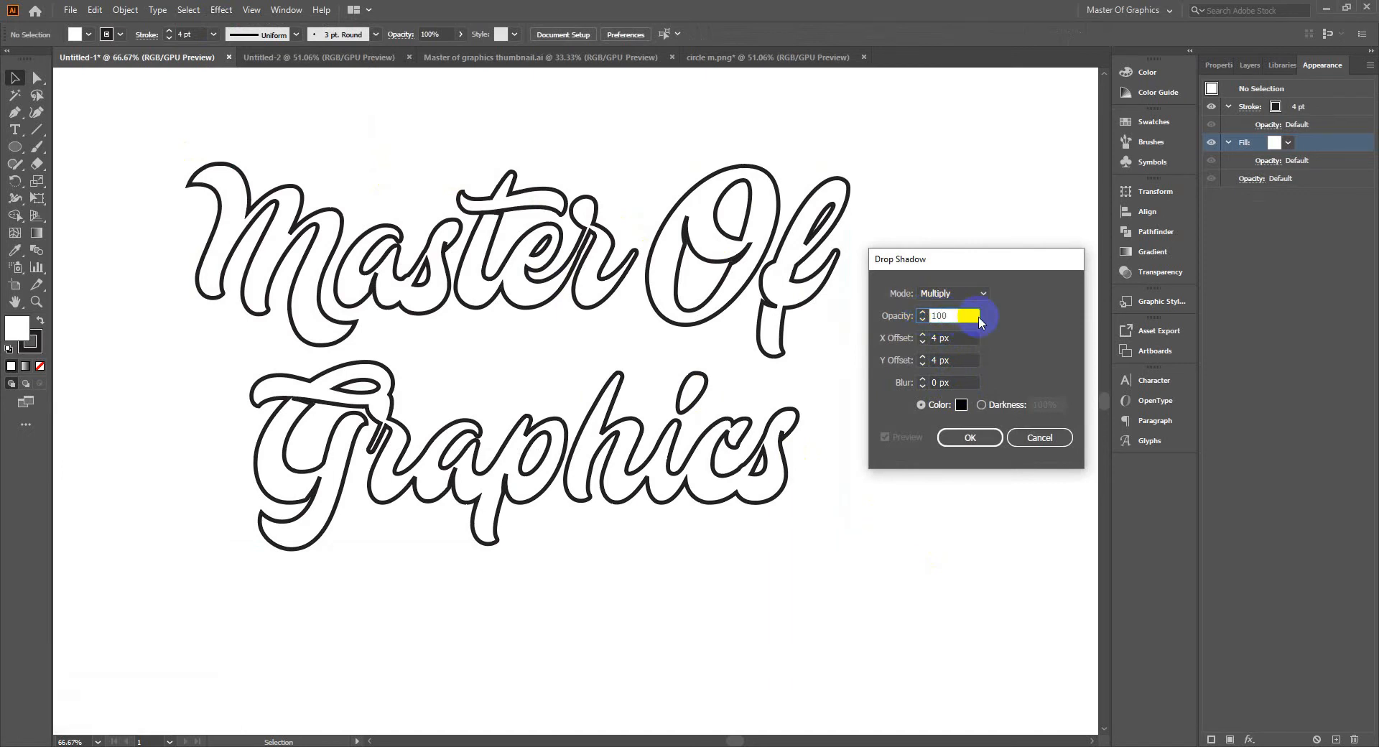
{"action": "left_click", "coordinate": [979, 320]}
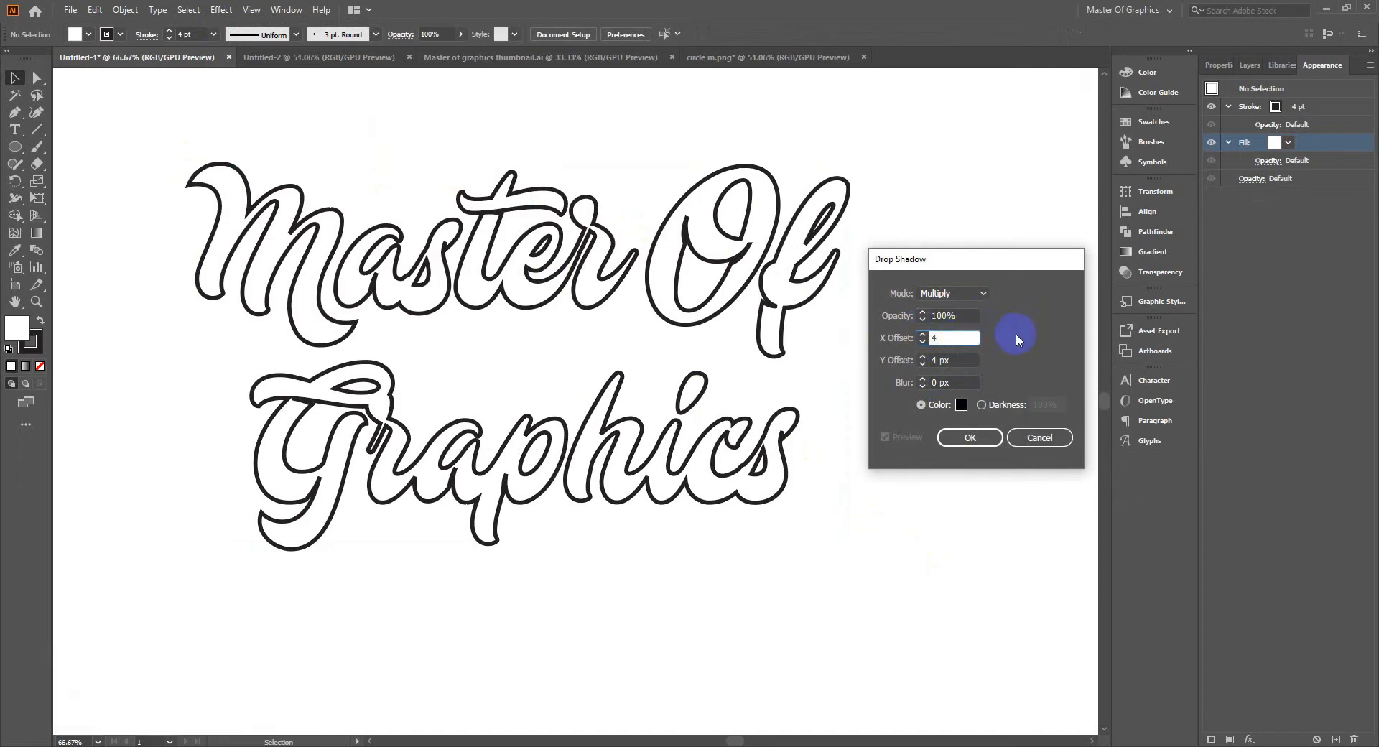
{"action": "left_click", "coordinate": [984, 336]}
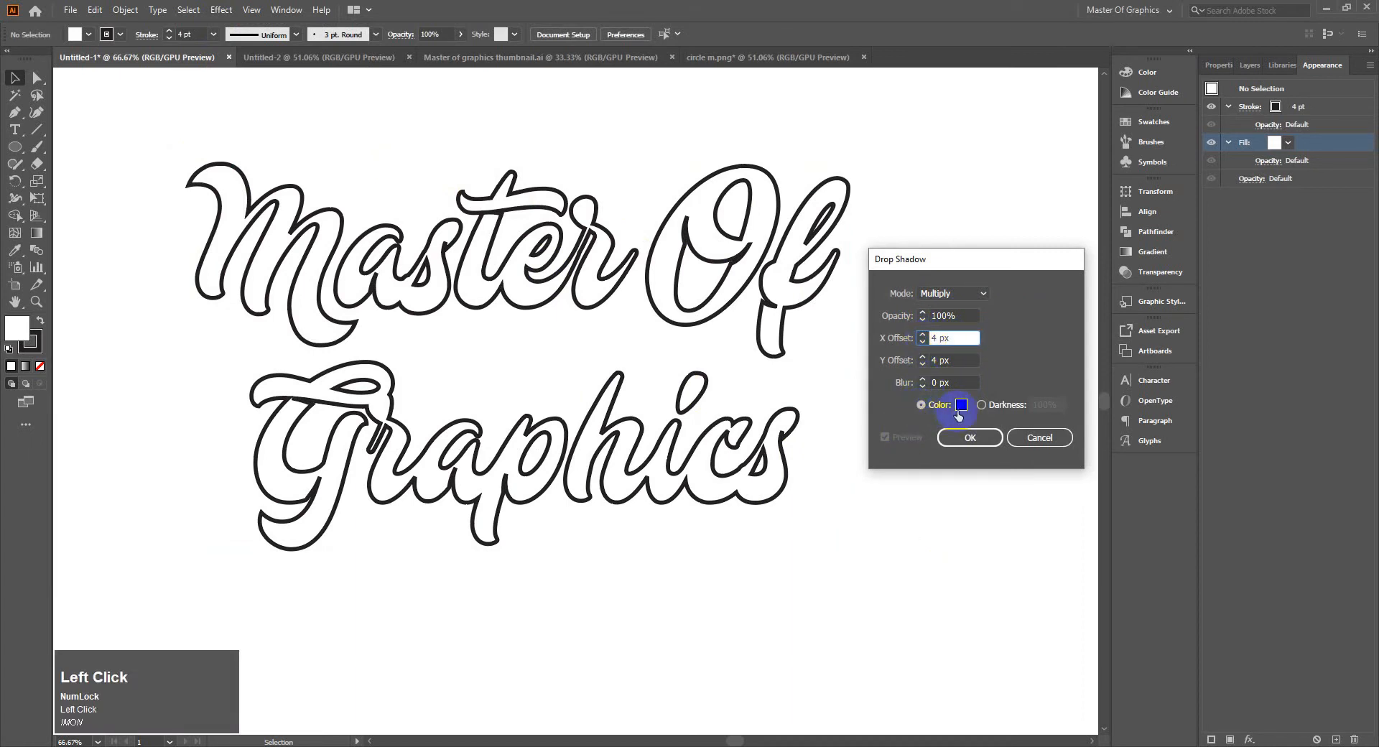
{"action": "left_click", "coordinate": [1040, 437]}
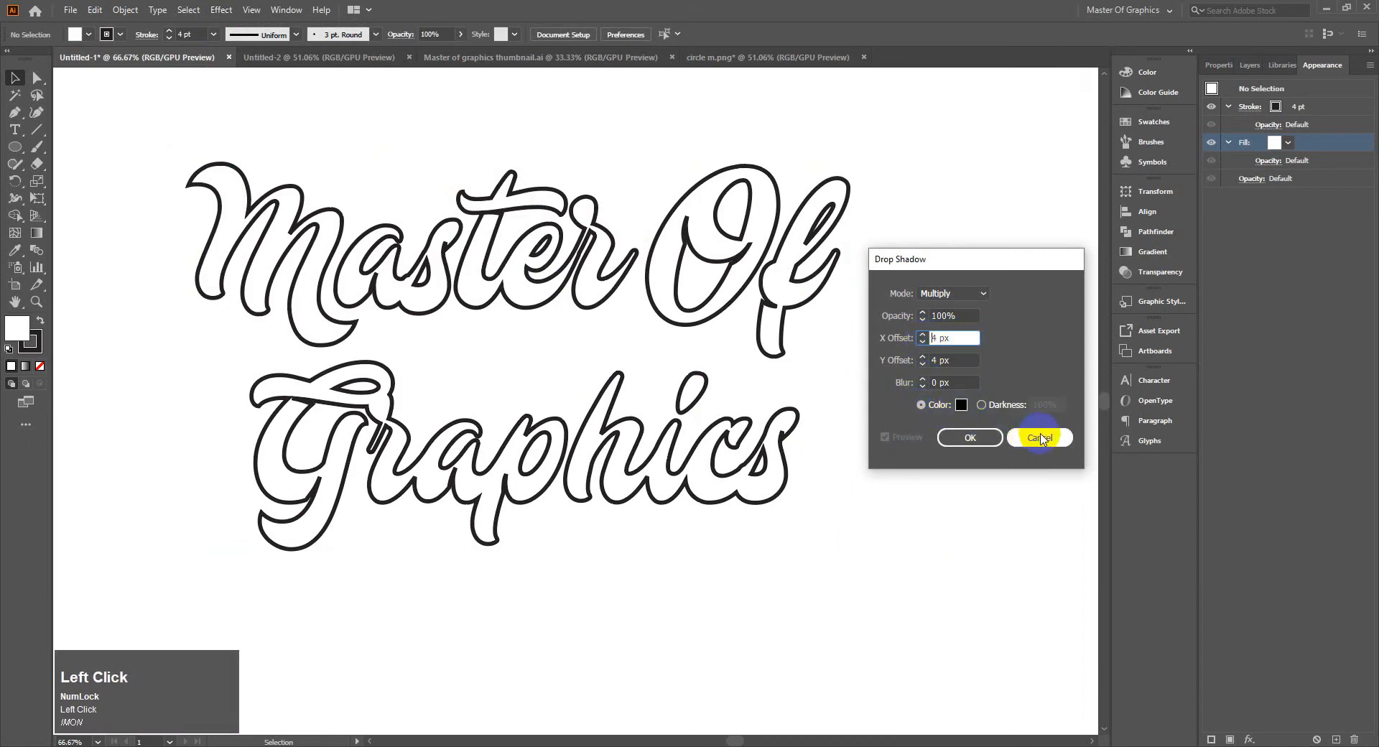
Start a Stylize Drop Shadow effect on the "Master Of Graphics" group, trying Screen mode before choosing Multiply
{"action": "left_click", "coordinate": [714, 216]}
{"action": "left_click", "coordinate": [223, 11]}
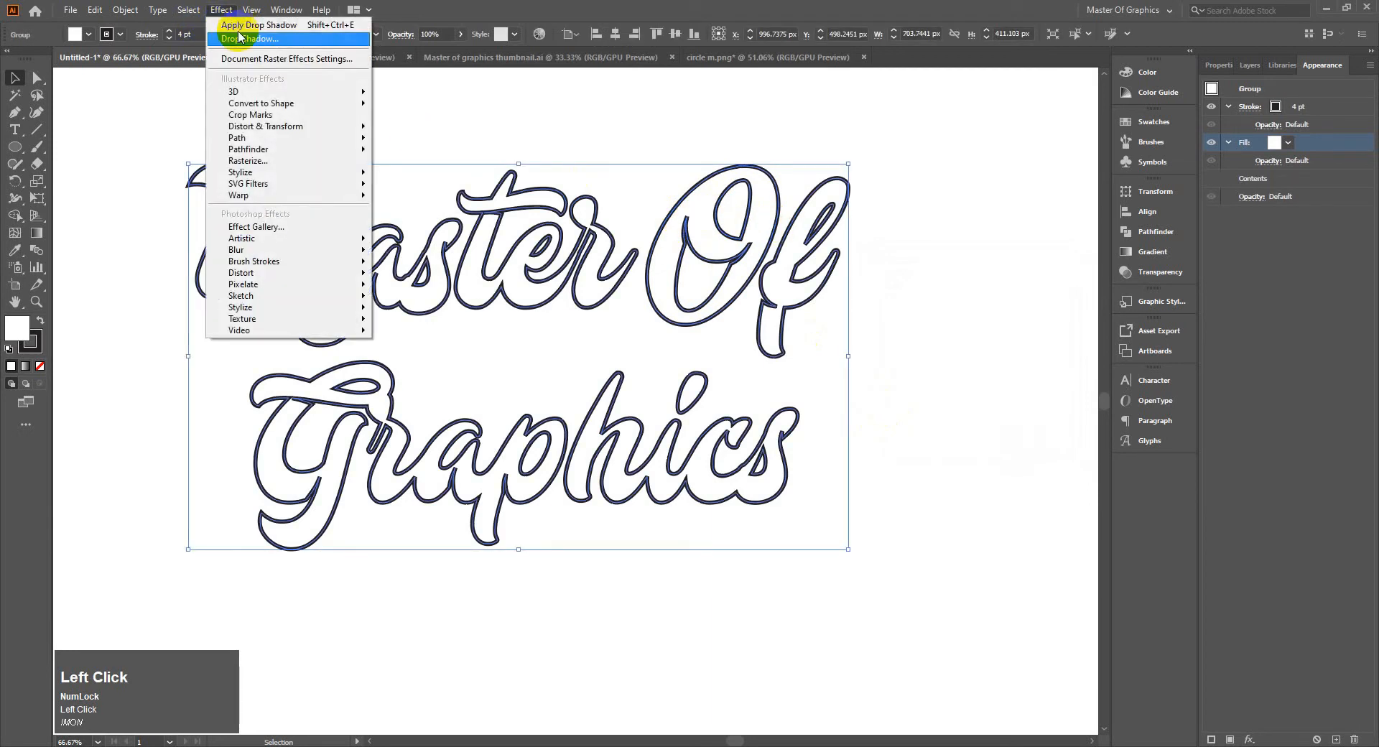
{"action": "mouse_move", "coordinate": [326, 172]}
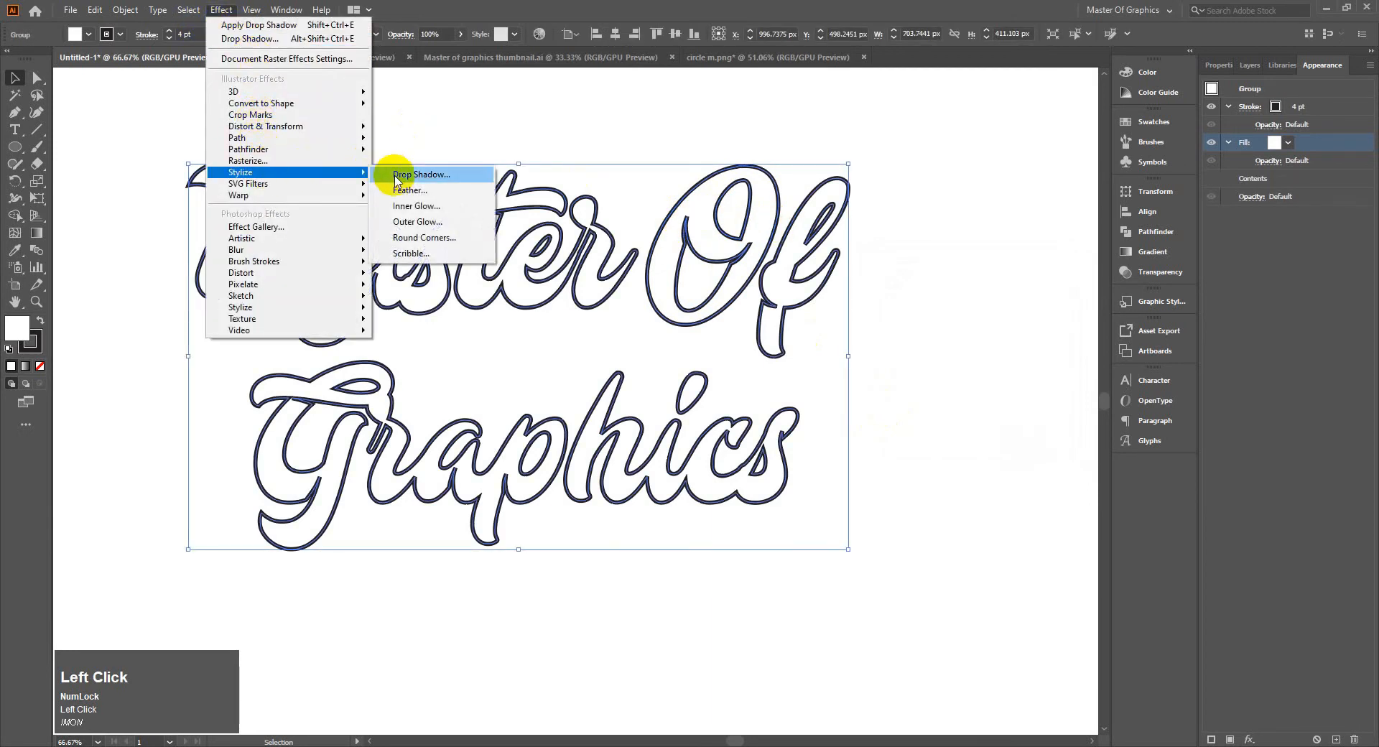
{"action": "left_click", "coordinate": [416, 170]}
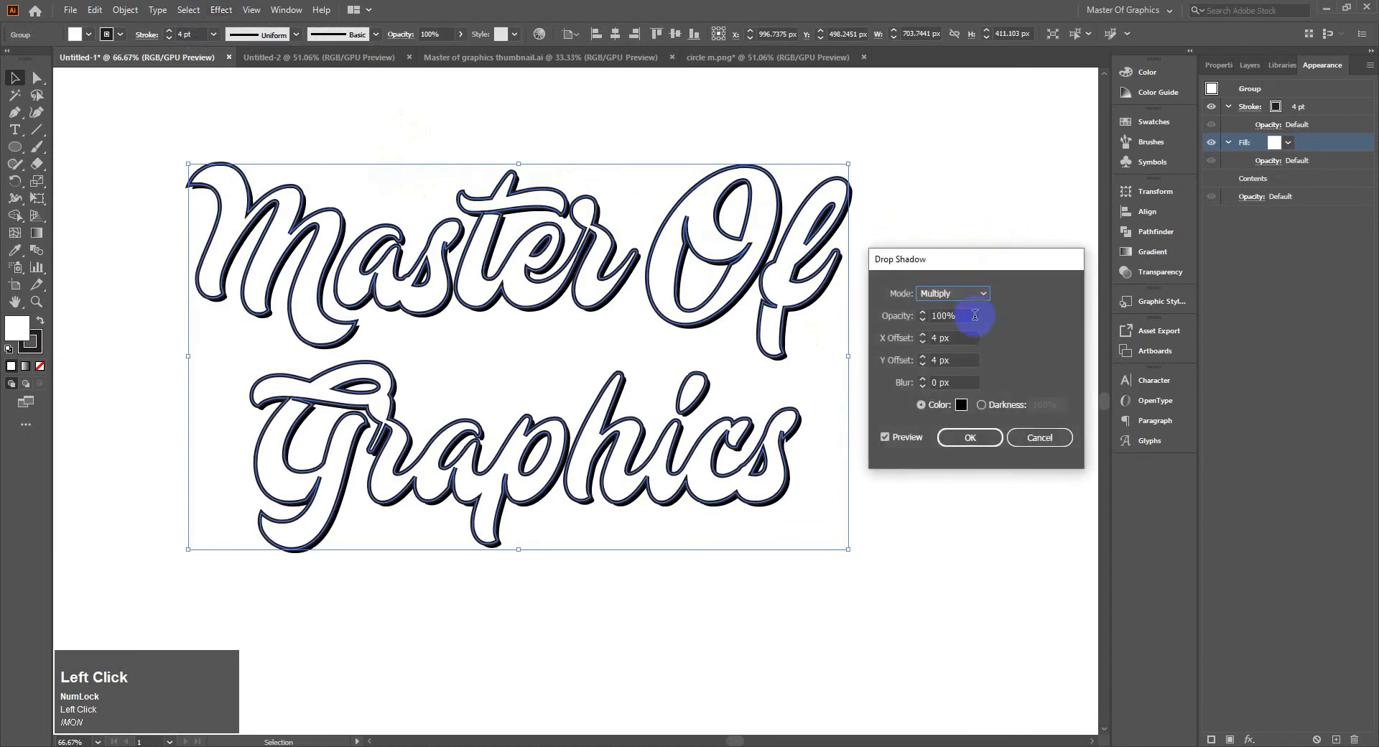
{"action": "left_click", "coordinate": [963, 300]}
{"action": "left_click", "coordinate": [947, 340]}
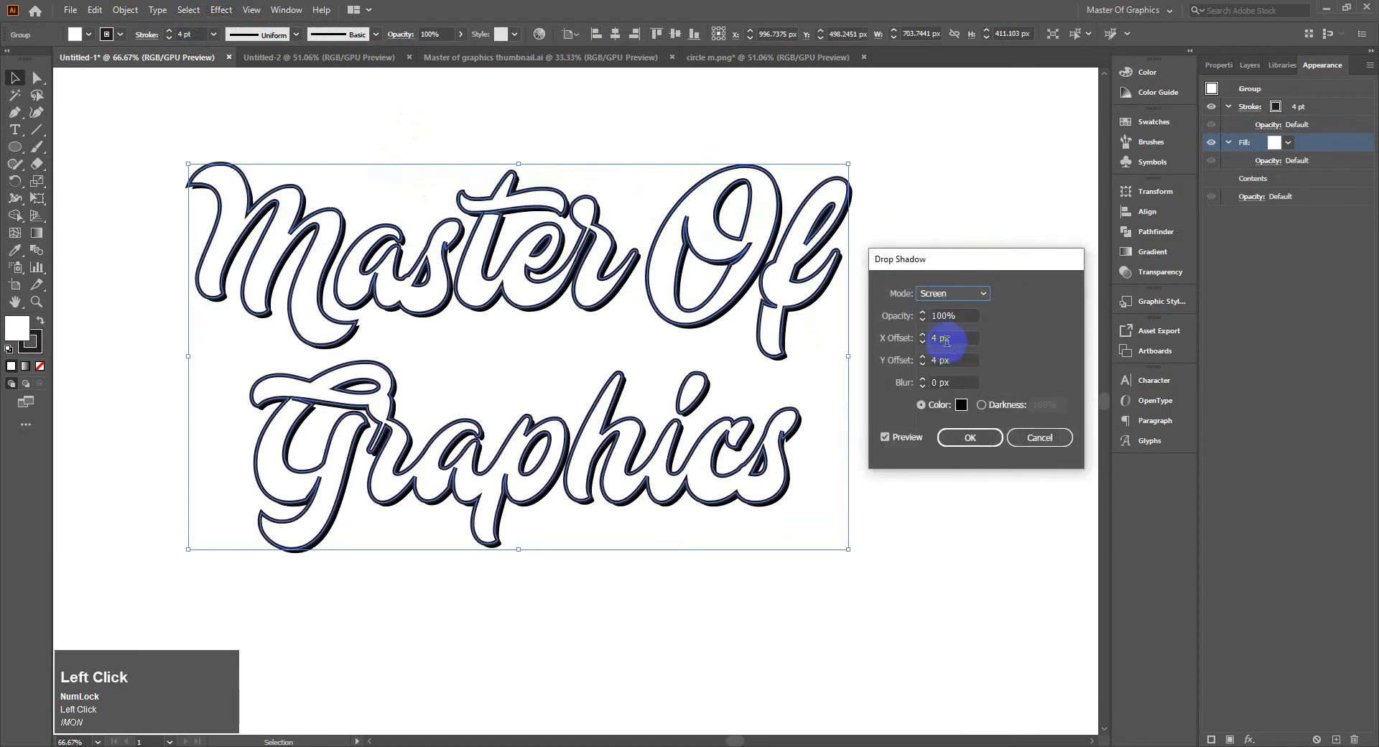
{"action": "left_click", "coordinate": [979, 294]}
{"action": "left_click", "coordinate": [959, 329]}
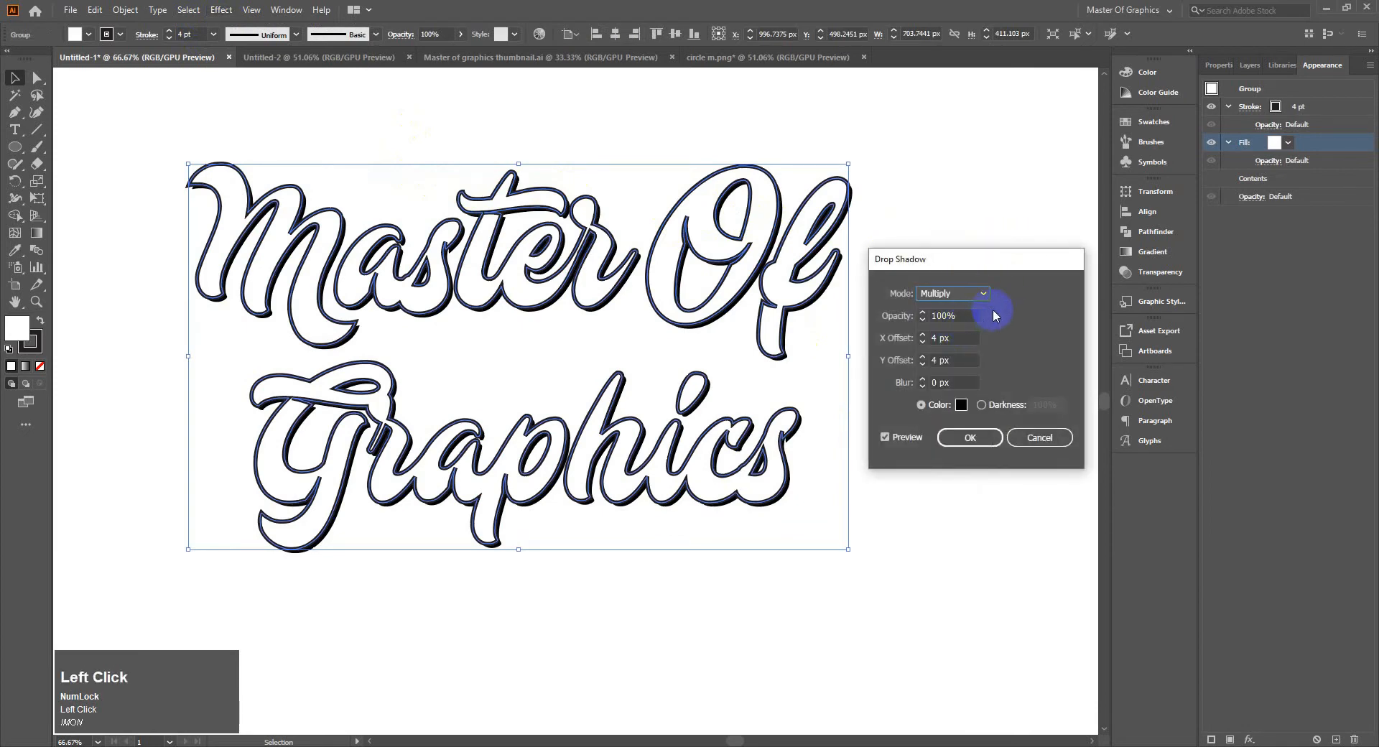
Try a drop shadow X offset of -6 px on the lettering
{"action": "left_click", "coordinate": [923, 334]}
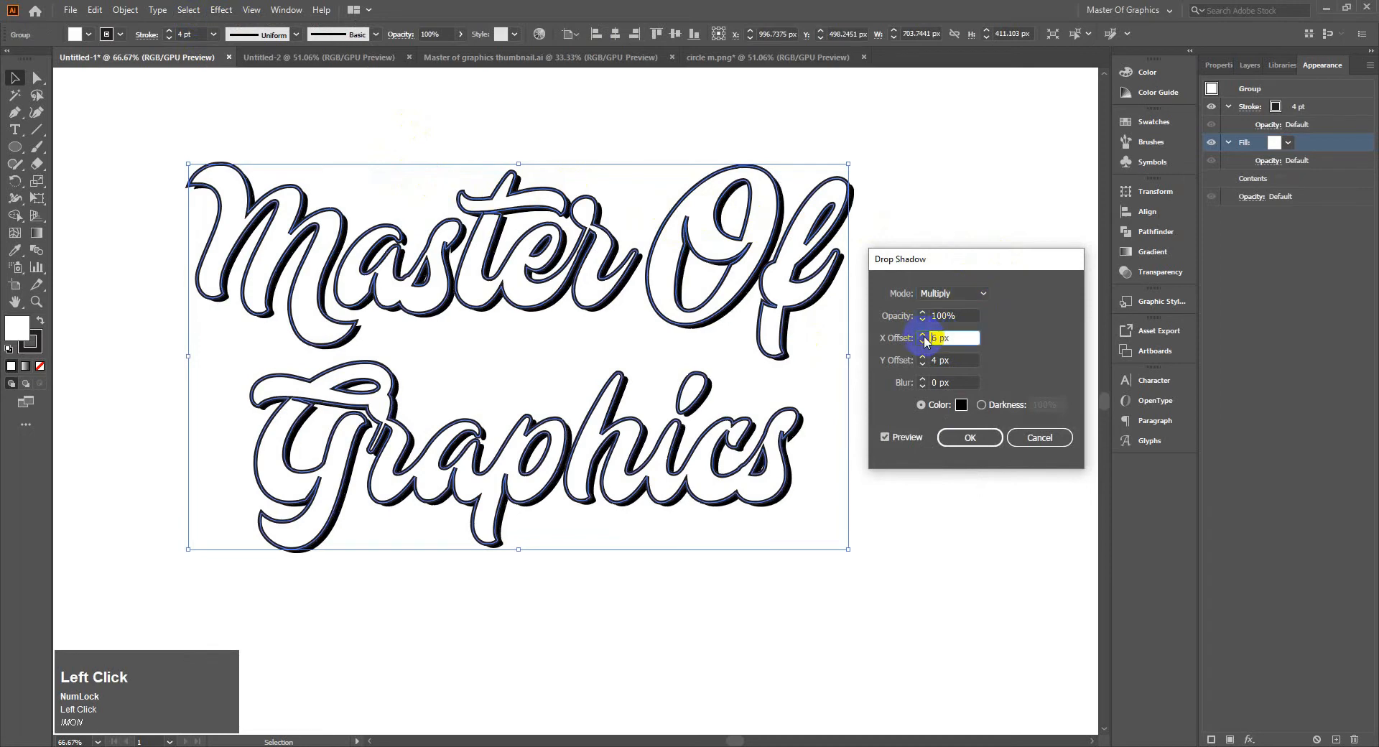
{"action": "left_click", "coordinate": [923, 343]}
{"action": "left_click", "coordinate": [923, 343]}
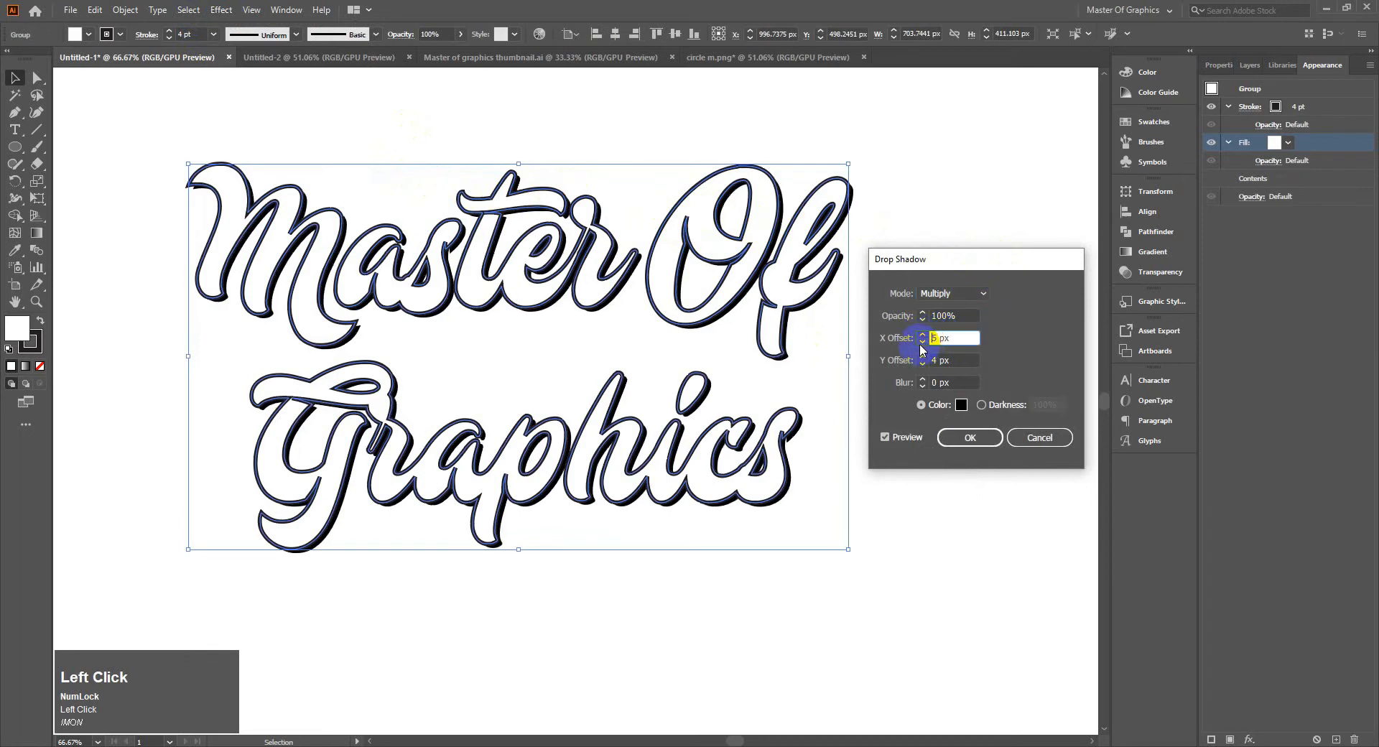
{"action": "left_click", "coordinate": [923, 344]}
{"action": "left_click", "coordinate": [923, 344]}
{"action": "left_click", "coordinate": [923, 343]}
{"action": "left_click", "coordinate": [922, 344]}
{"action": "left_click", "coordinate": [922, 343]}
{"action": "left_click", "coordinate": [922, 343]}
{"action": "left_click", "coordinate": [923, 343]}
{"action": "left_click", "coordinate": [923, 343]}
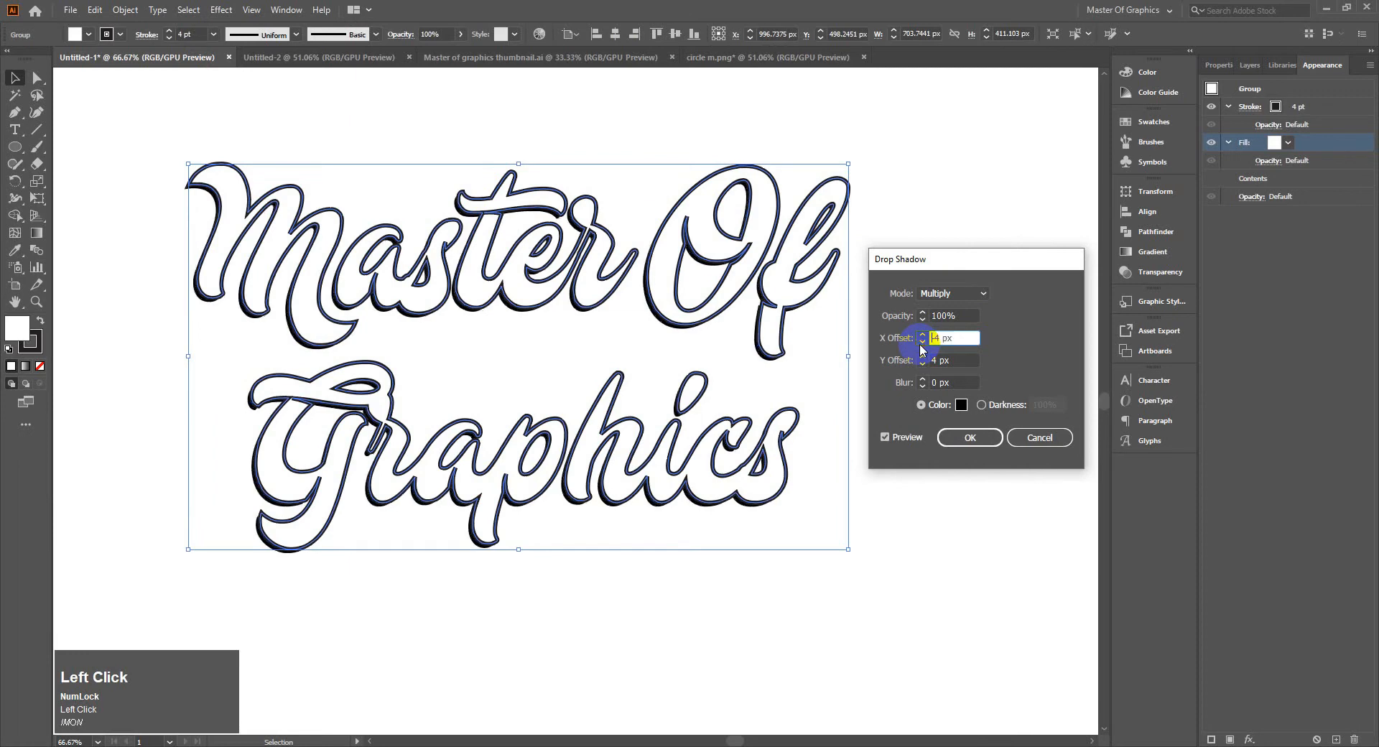
{"action": "left_click", "coordinate": [922, 343]}
{"action": "left_click", "coordinate": [923, 344]}
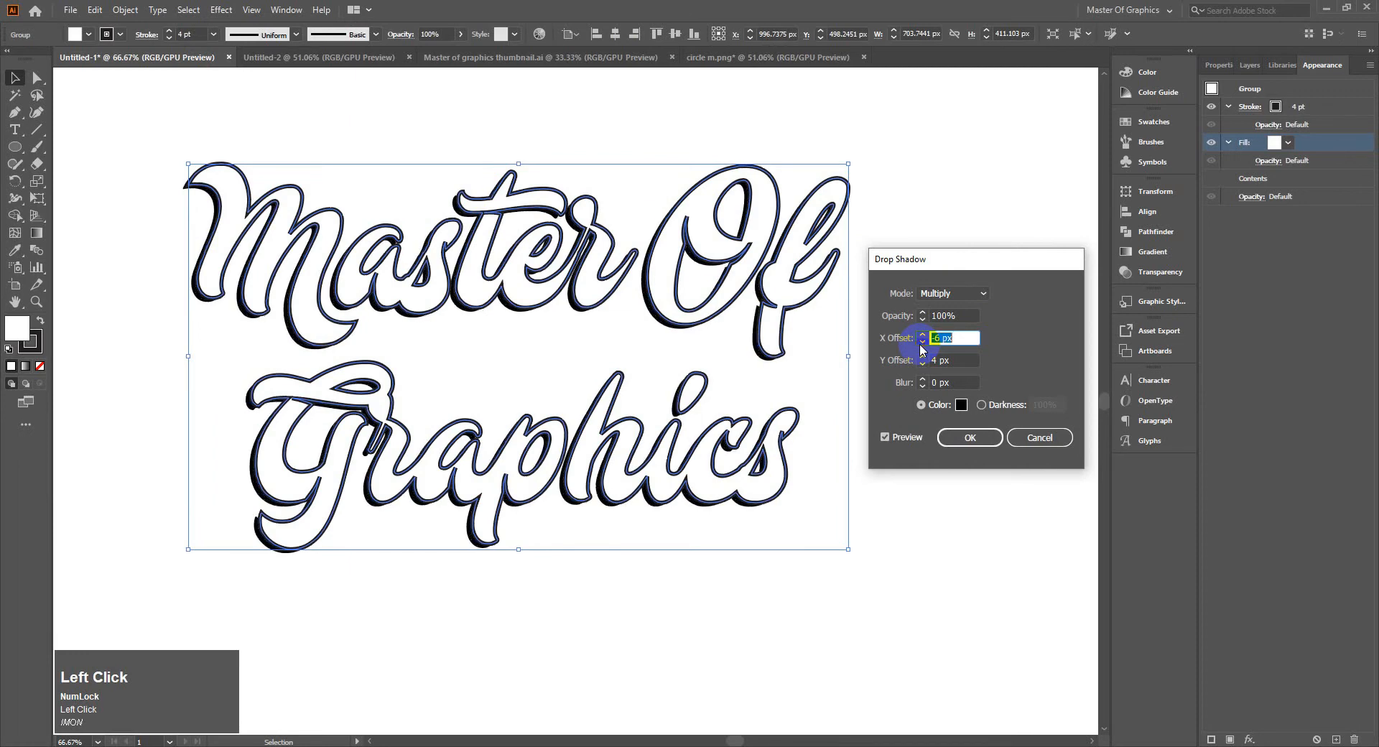
{"action": "left_click", "coordinate": [923, 343]}
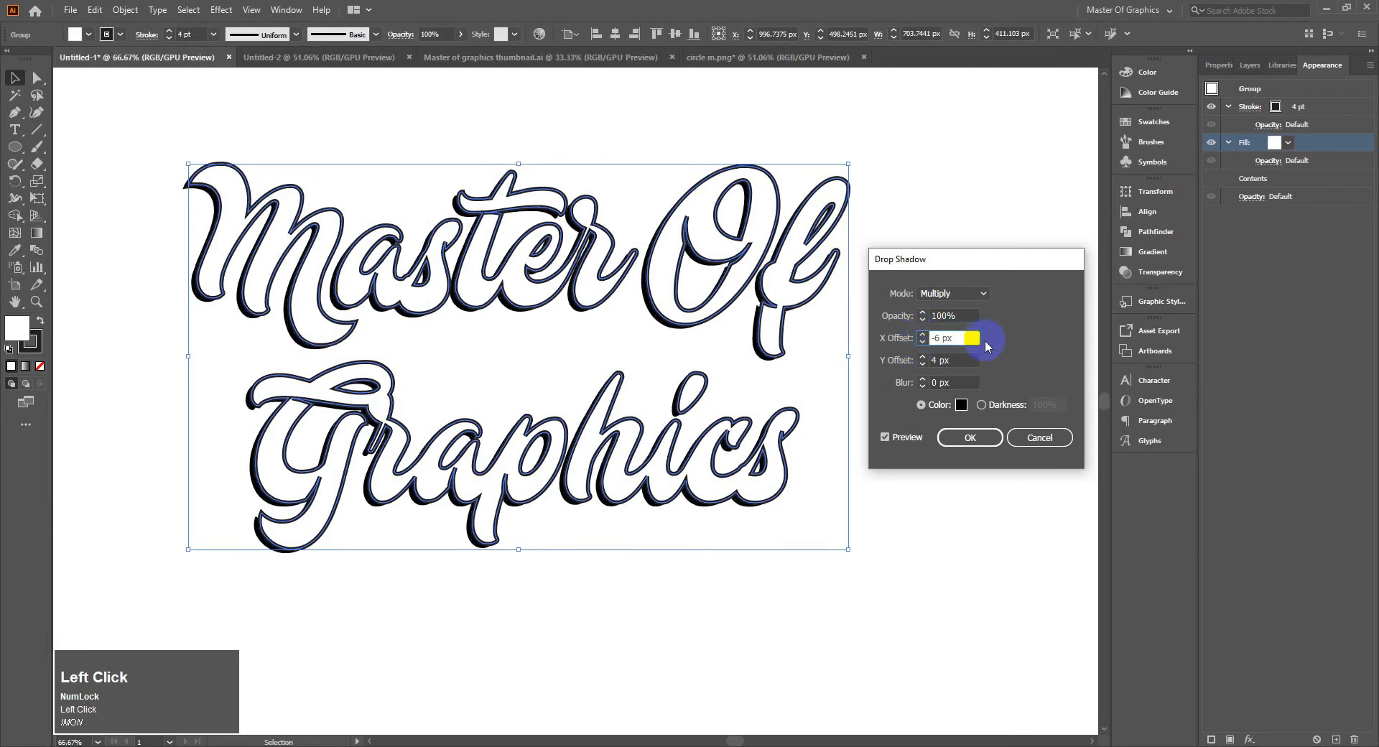
Set the drop shadow's Y offset to 11 px and X offset to 5 px, and apply the effect
{"action": "left_click_drag", "start_coordinate": [922, 364], "coordinate": [925, 359]}
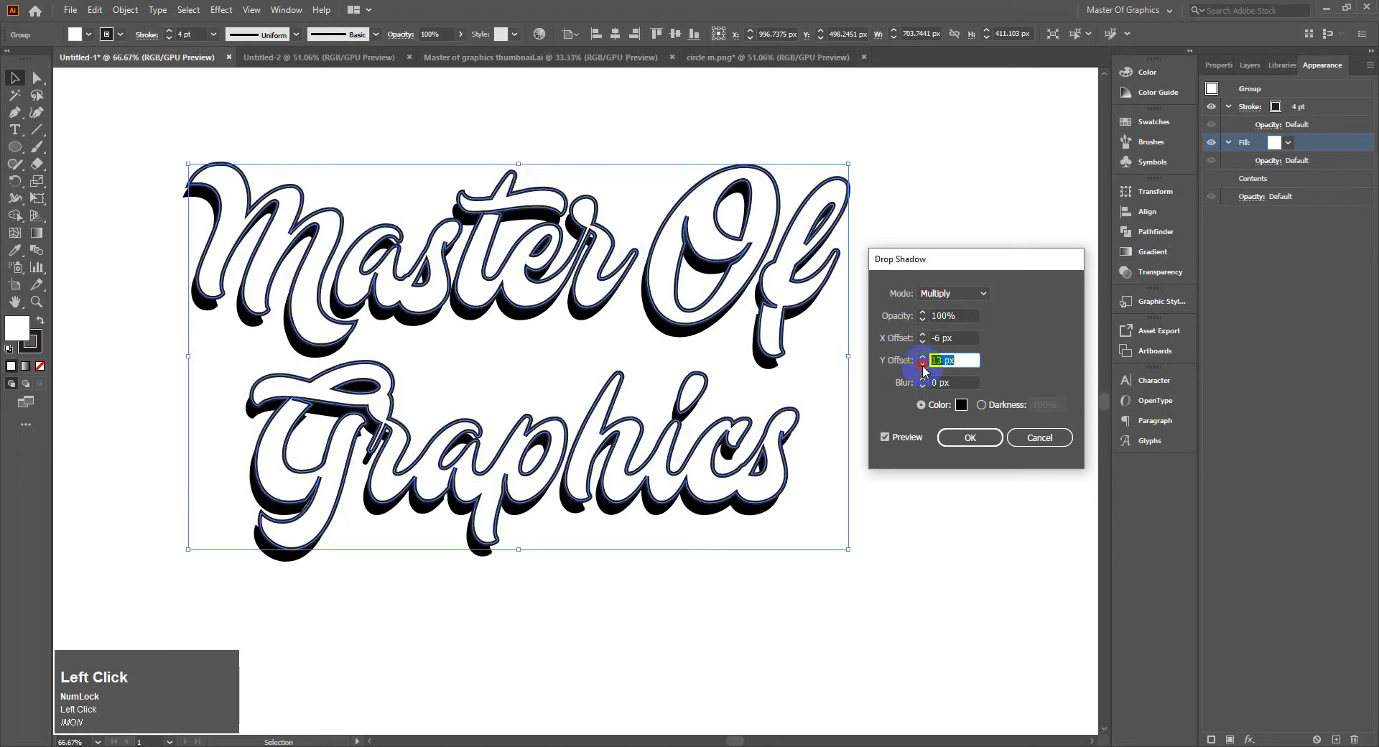
{"action": "left_click", "coordinate": [923, 365]}
{"action": "left_click", "coordinate": [923, 365]}
{"action": "left_click_drag", "start_coordinate": [924, 343], "coordinate": [924, 341]}
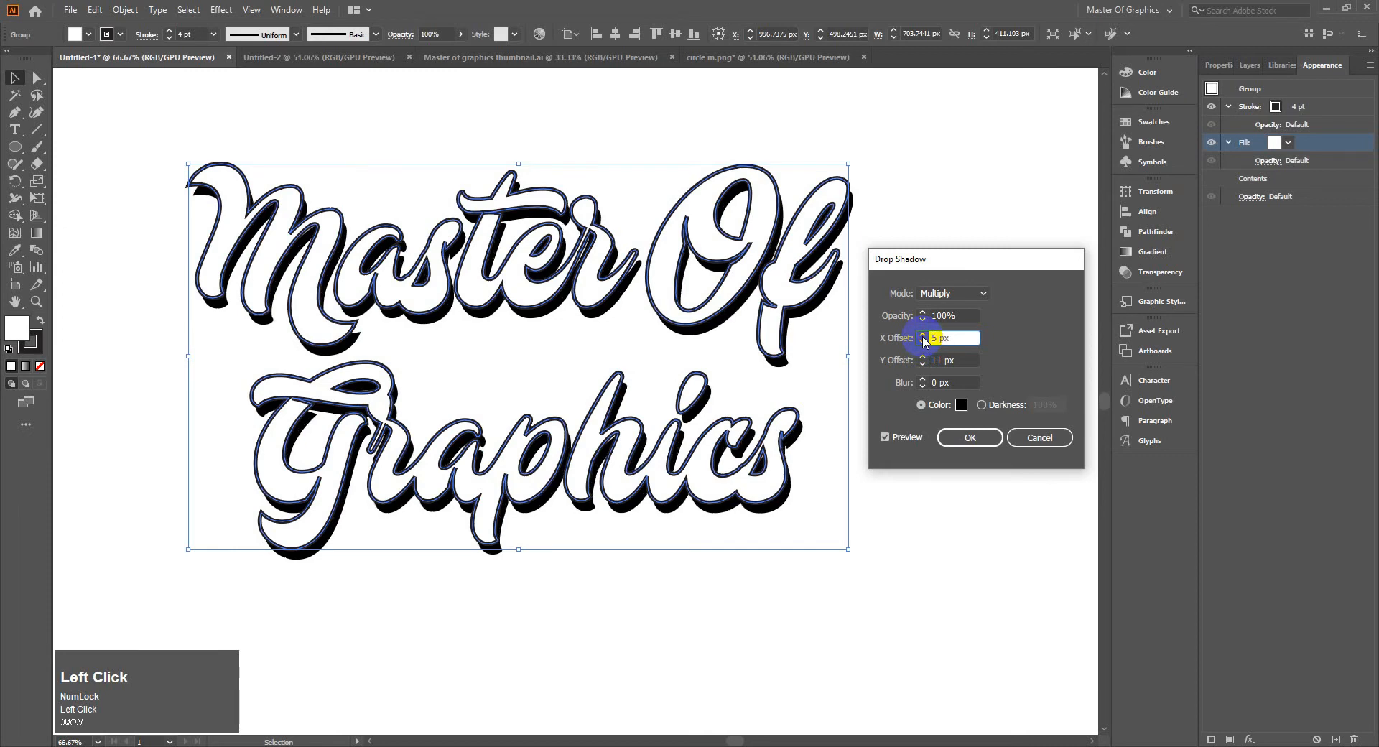
{"action": "left_click", "coordinate": [1022, 353]}
{"action": "left_click", "coordinate": [992, 438]}
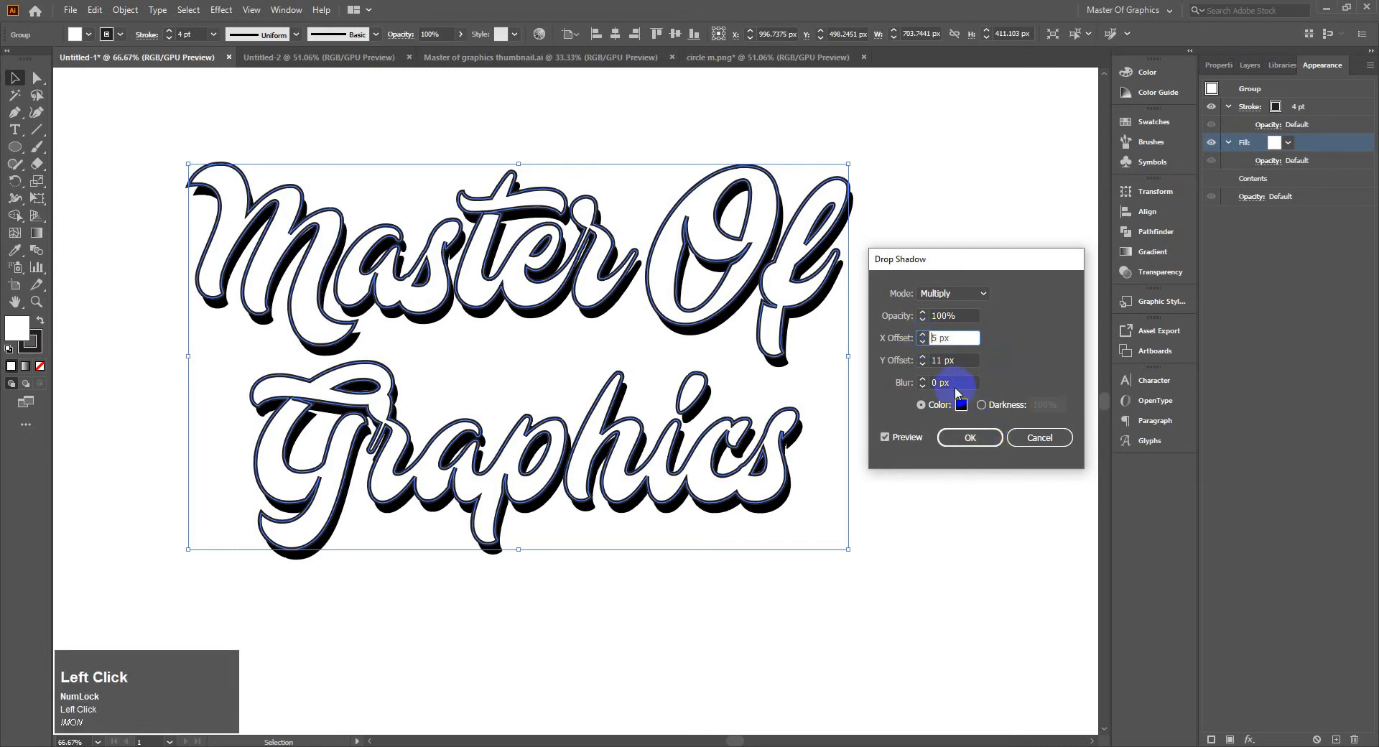
{"action": "left_click", "coordinate": [925, 386]}
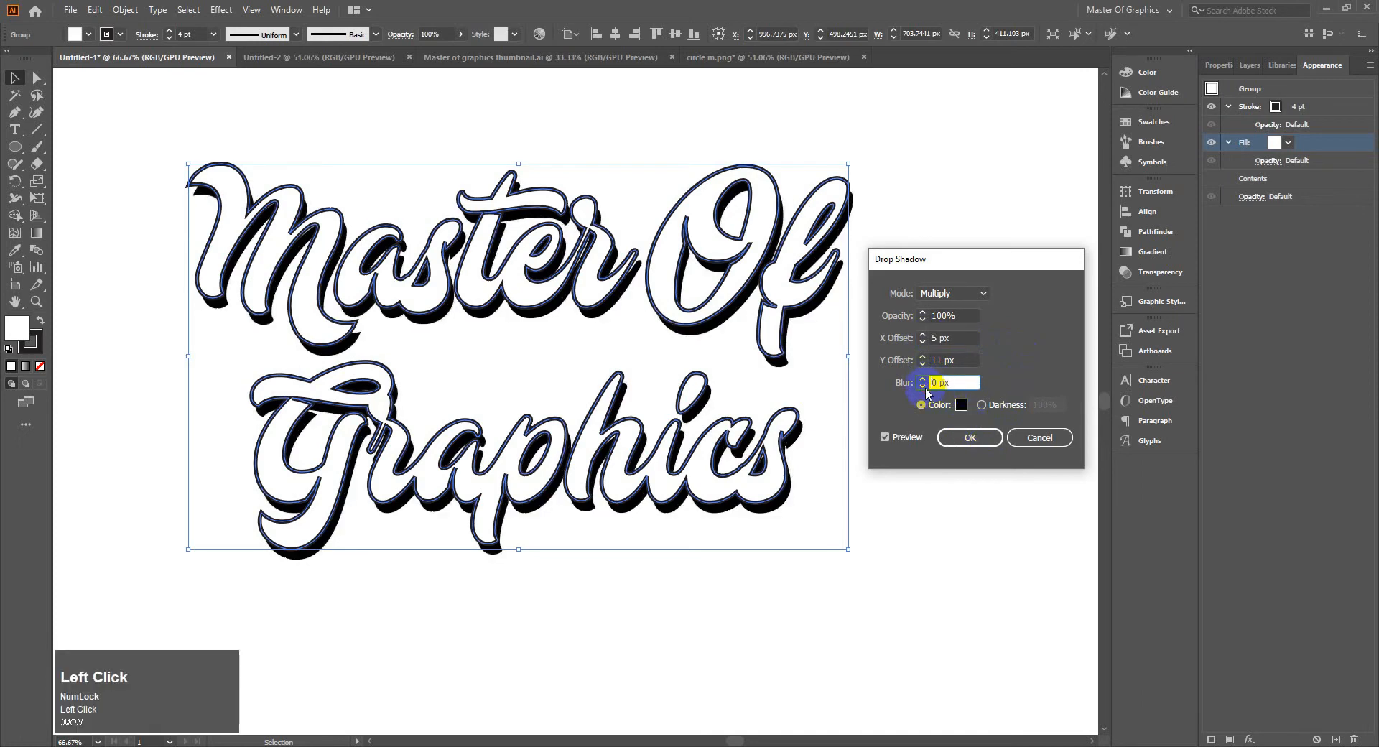
{"action": "left_click", "coordinate": [977, 441]}
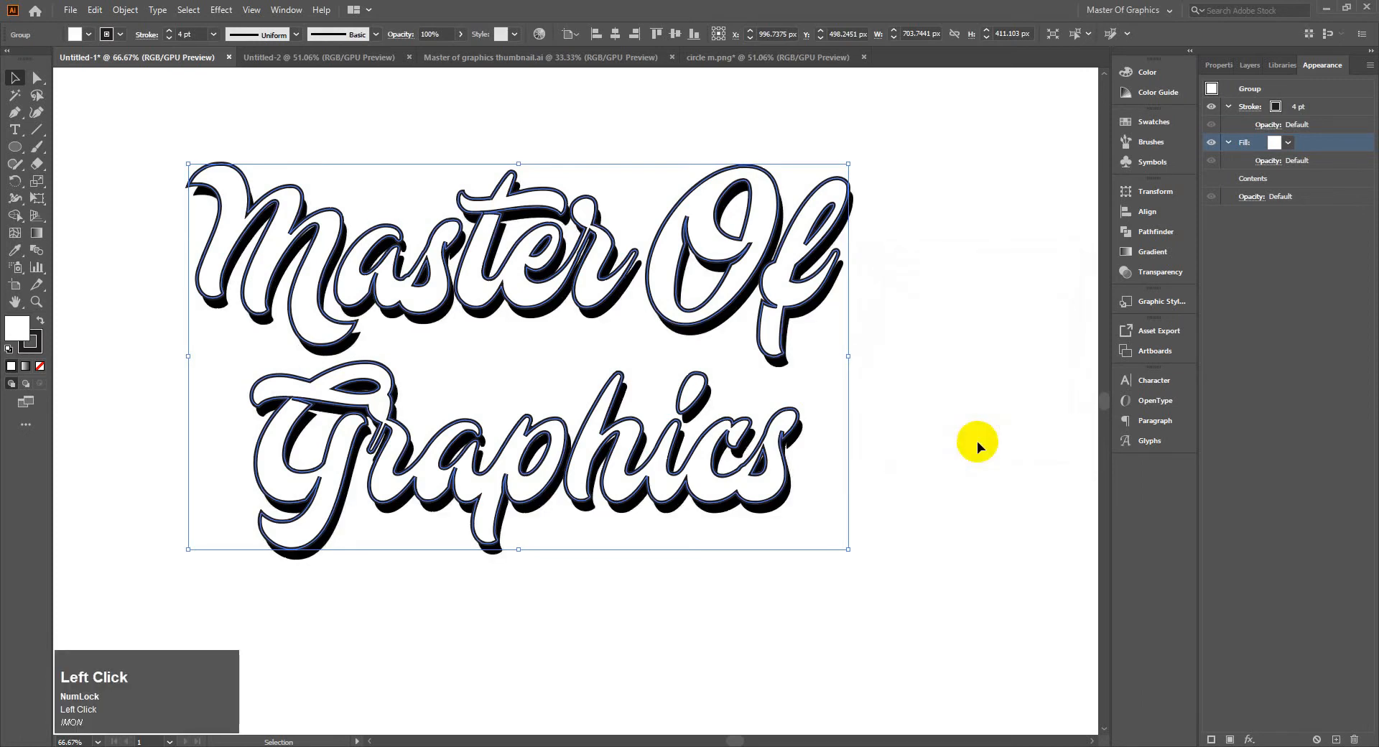
Move the shadowed lettering partly off the artboard's lower right corner, to about X 1947 px, Y 816 px
{"action": "left_click", "coordinate": [935, 365]}
{"action": "left_click", "coordinate": [260, 203]}
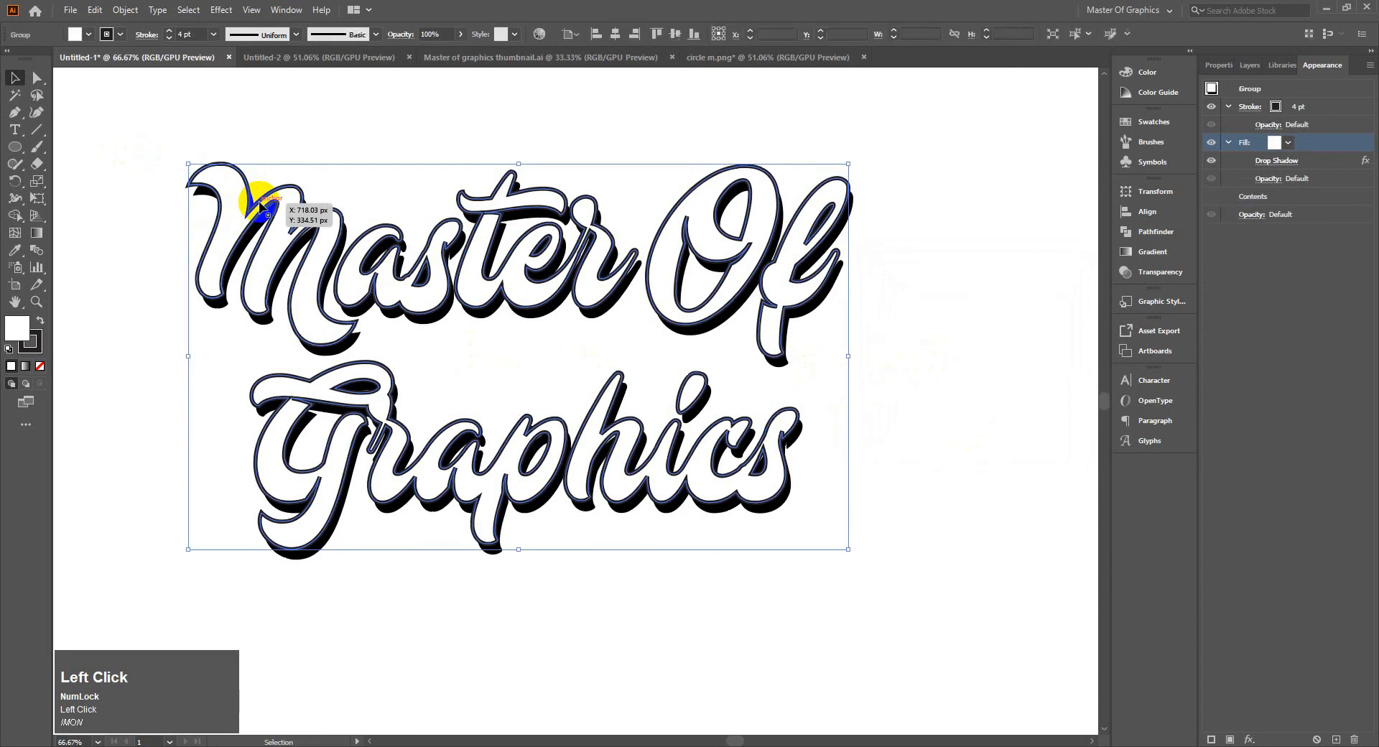
{"action": "scroll", "coordinate": [338, 249], "scroll_direction": "down", "scroll_amount": 2}
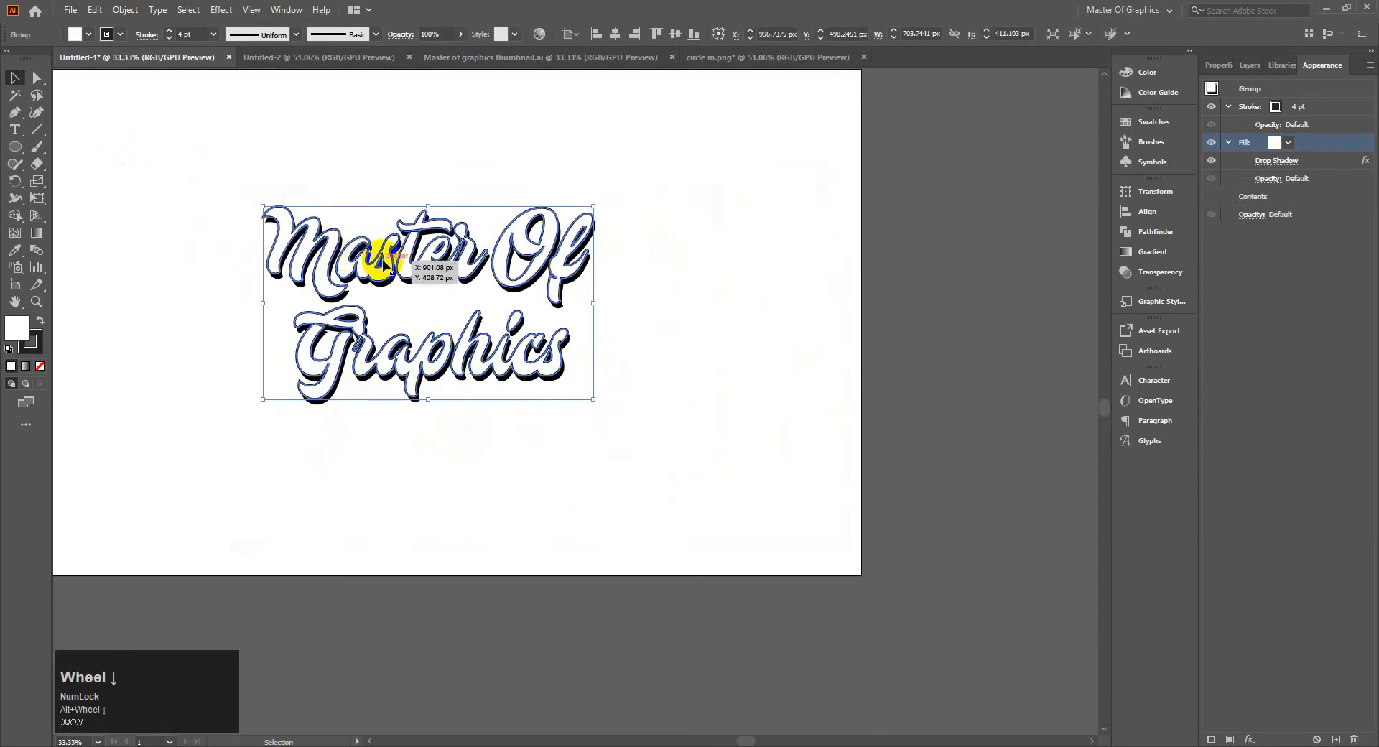
{"action": "left_click_drag", "start_coordinate": [378, 261], "coordinate": [825, 410]}
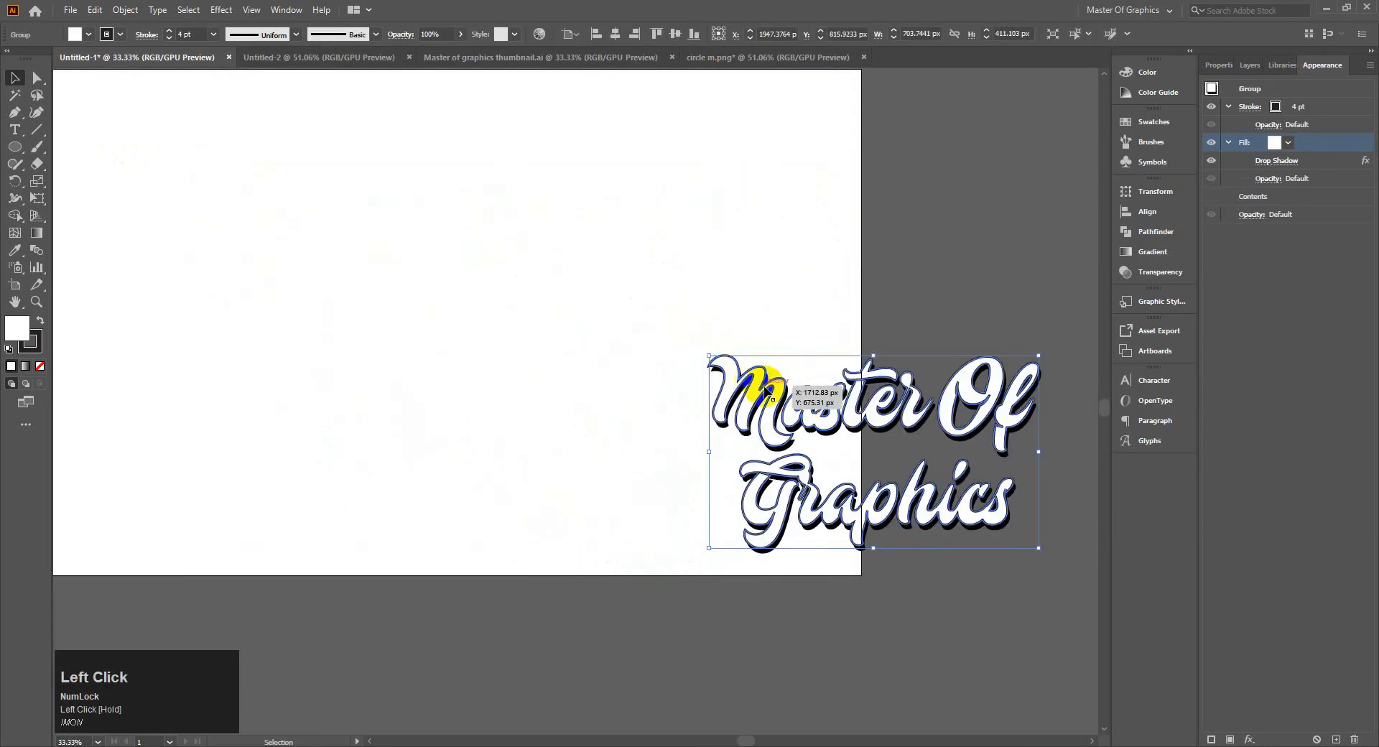
Duplicate the shadowed lettering, placing one copy in the artboard's upper middle and the other partly off its lower right corner
{"action": "left_click_drag", "start_coordinate": [700, 352], "coordinate": [288, 142]}
{"action": "left_click_drag", "start_coordinate": [365, 188], "coordinate": [722, 424]}
{"action": "left_click", "coordinate": [703, 349]}
{"action": "left_click_drag", "start_coordinate": [665, 301], "coordinate": [696, 350]}
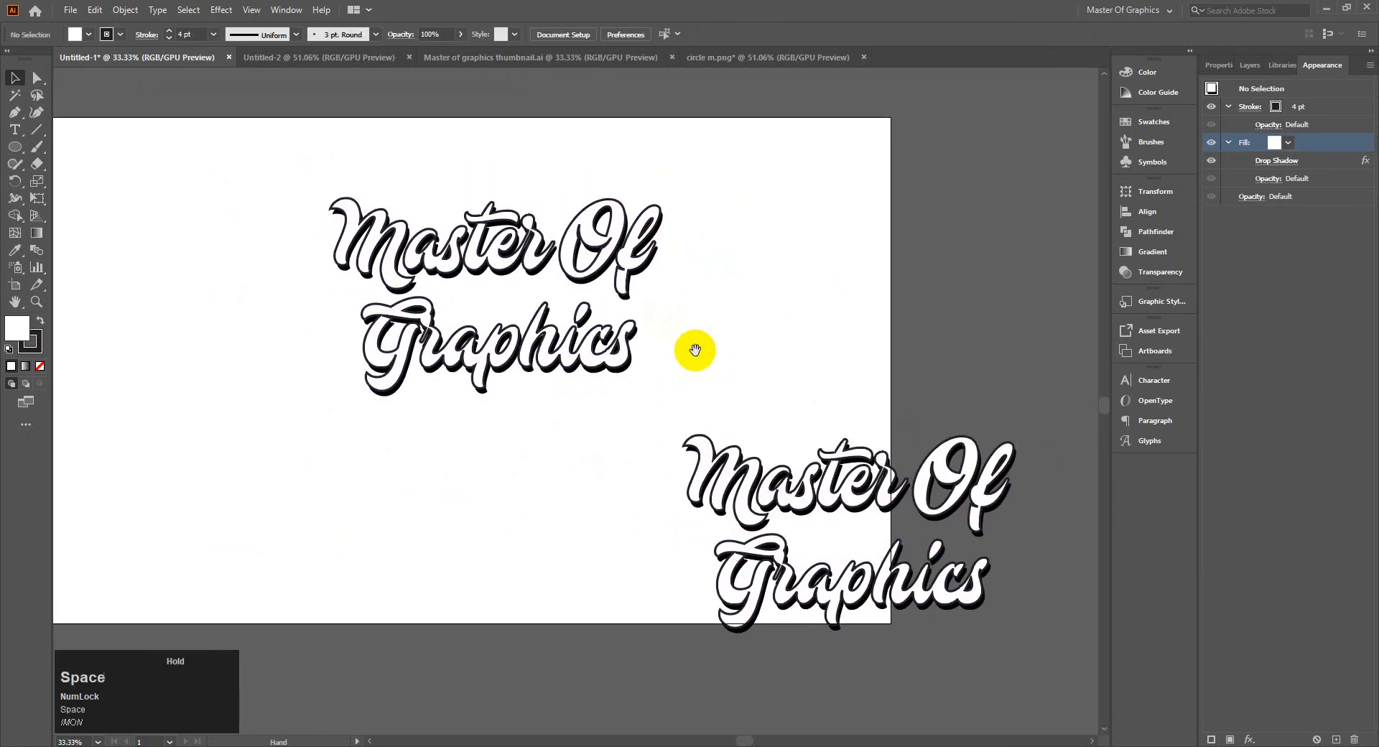
Give the upper lettering a red stroke and a black fill, trying yellow for the fill first
{"action": "left_click_drag", "start_coordinate": [250, 162], "coordinate": [682, 413]}
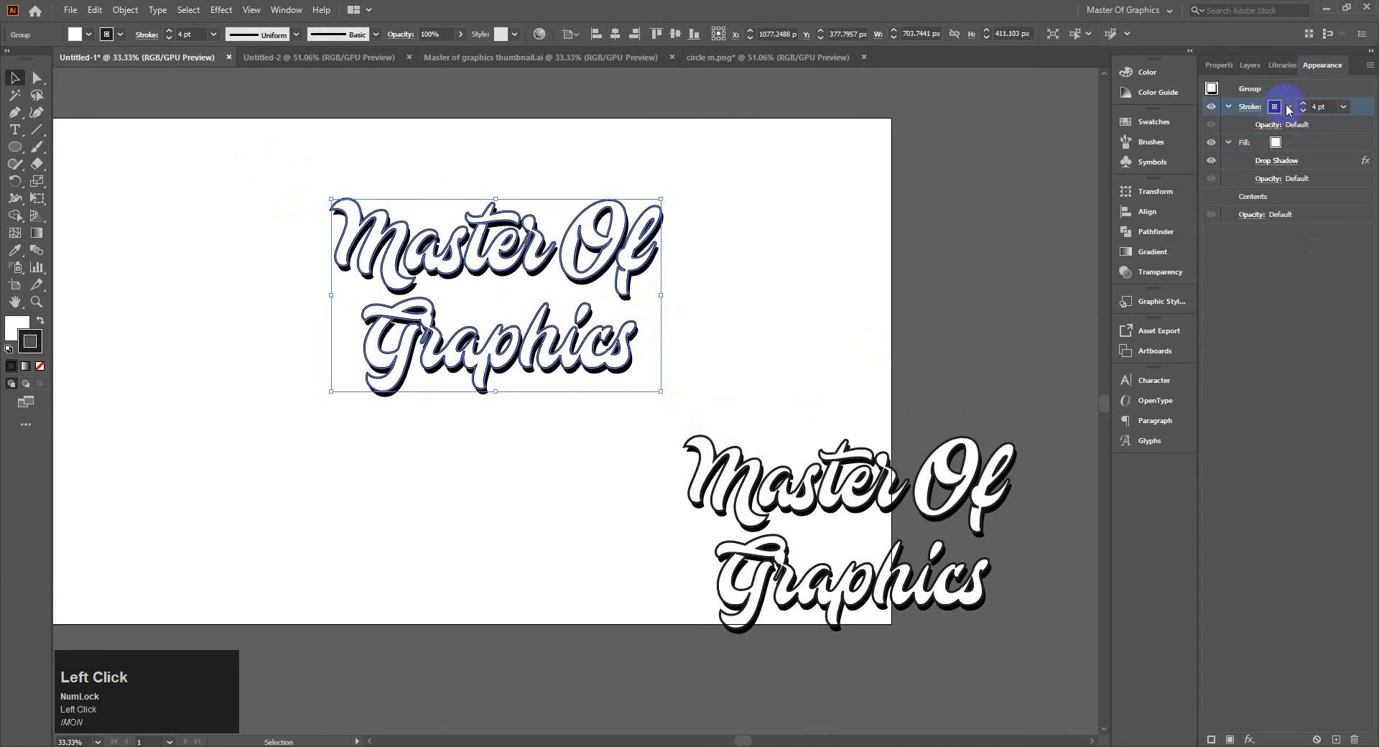
{"action": "left_click", "coordinate": [1288, 107]}
{"action": "left_click", "coordinate": [1182, 132]}
{"action": "left_click", "coordinate": [1286, 314]}
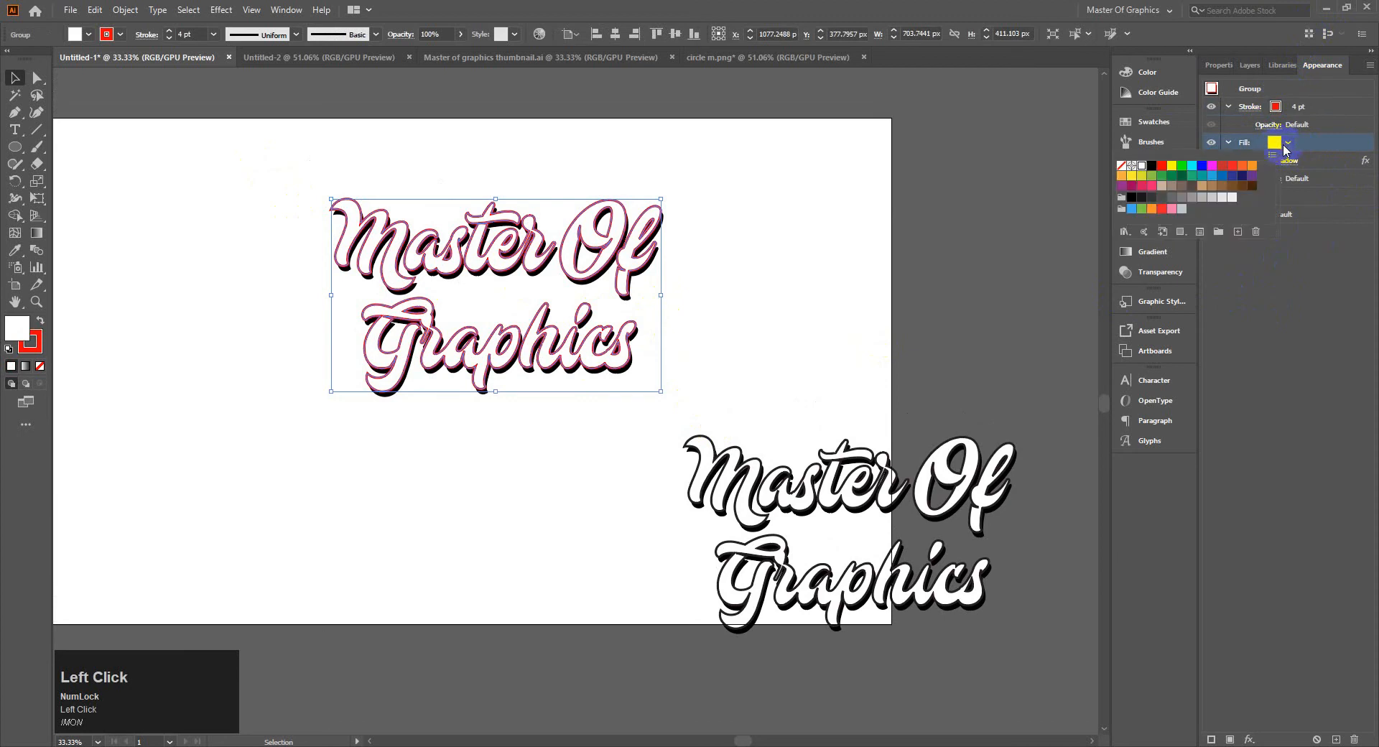
{"action": "left_click", "coordinate": [1153, 173]}
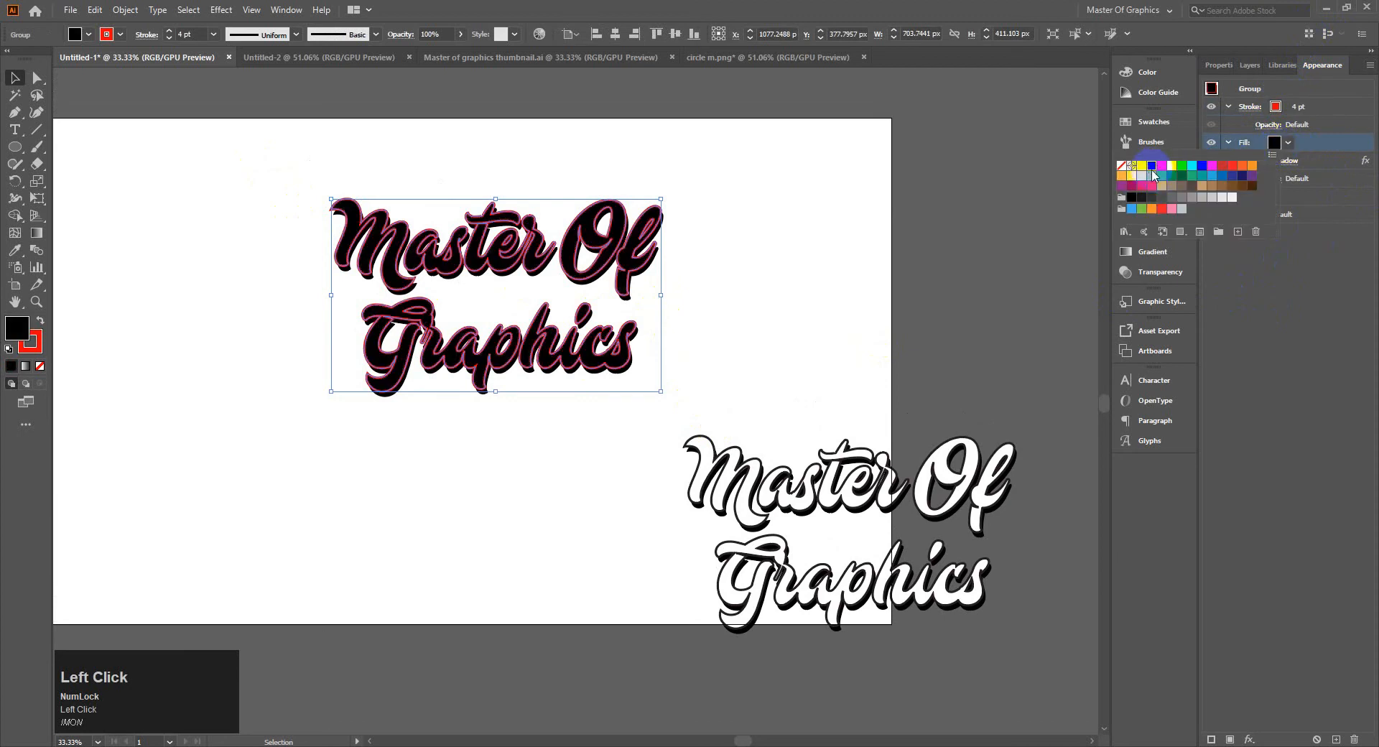
{"action": "left_click", "coordinate": [998, 218]}
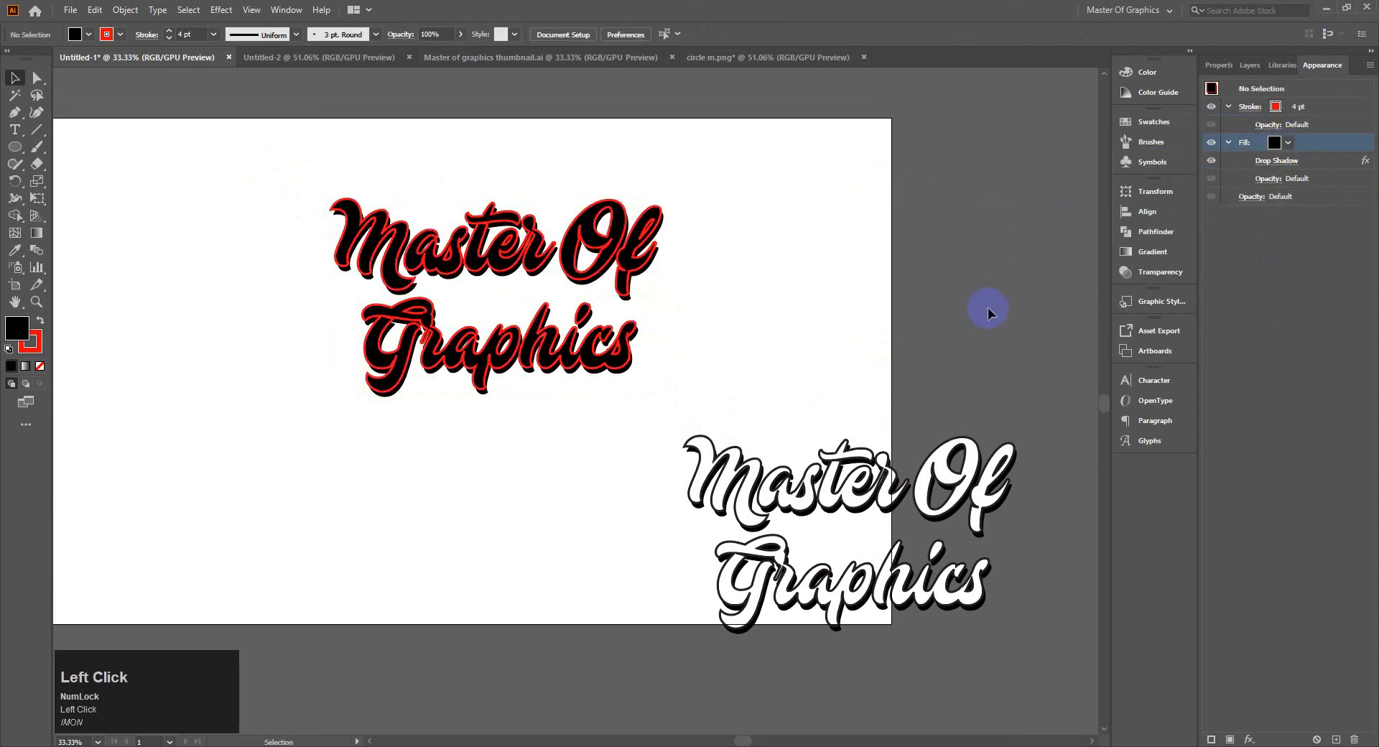
Move the white lettering onto the artboard beneath the black one, to about X 1091 px, Y 798 px
{"action": "left_click_drag", "start_coordinate": [779, 338], "coordinate": [927, 653]}
{"action": "left_click_drag", "start_coordinate": [855, 471], "coordinate": [579, 422]}
{"action": "left_click", "coordinate": [654, 368]}
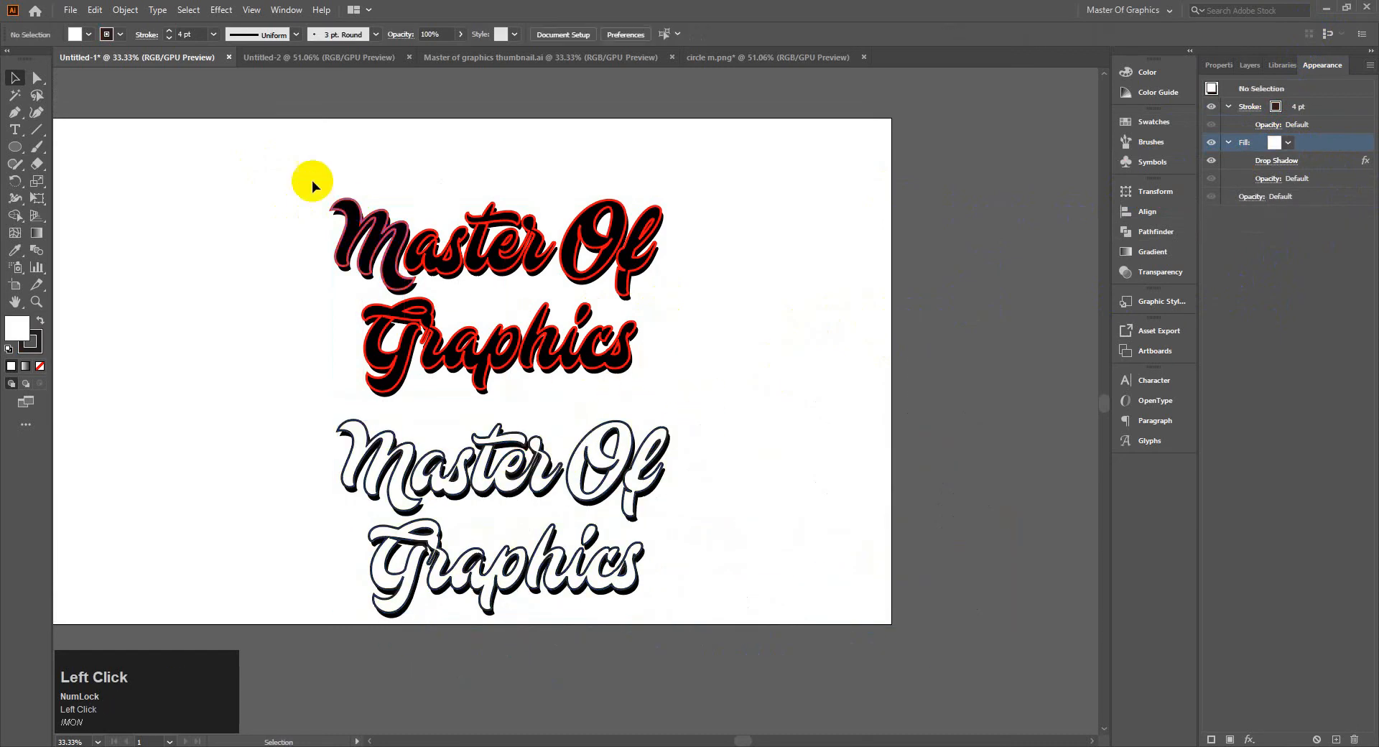
{"action": "left_click_drag", "start_coordinate": [699, 510], "coordinate": [754, 552]}
{"action": "left_click", "coordinate": [750, 459]}
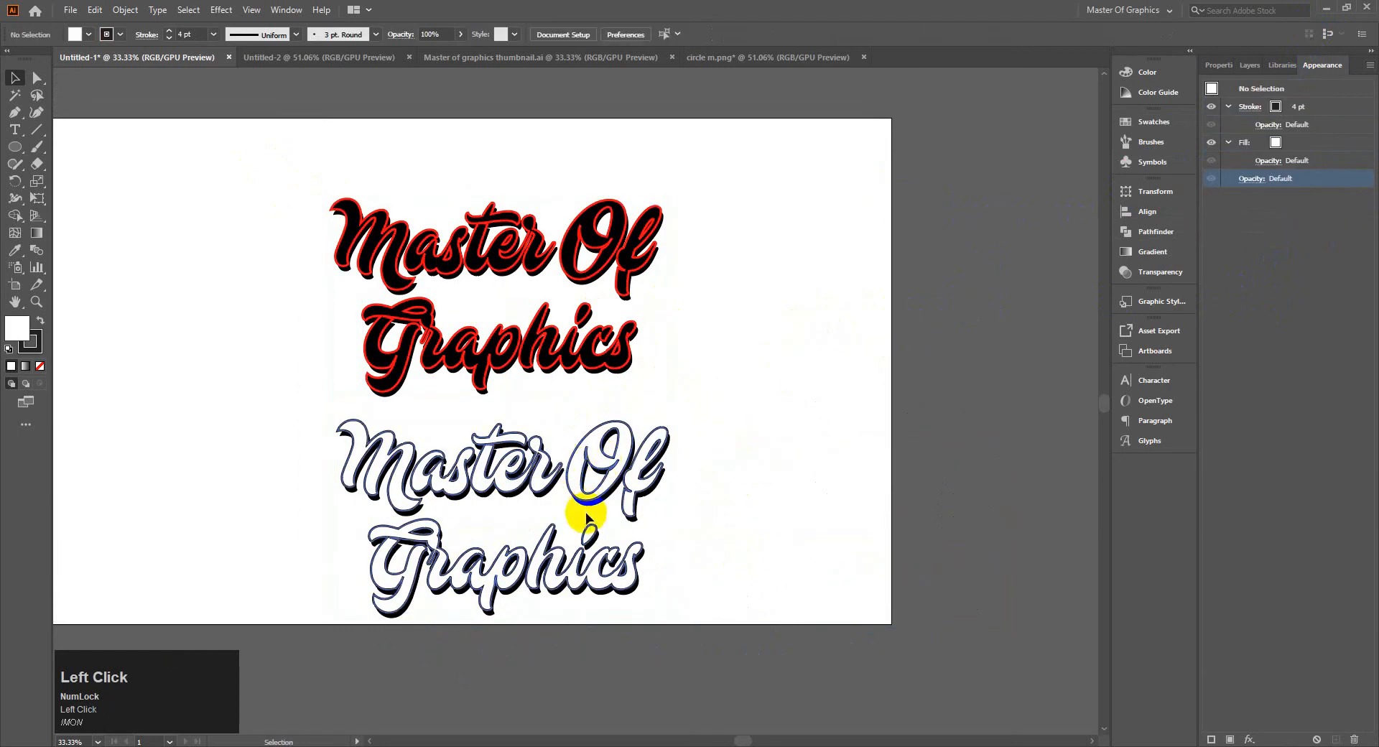
{"action": "left_click_drag", "start_coordinate": [338, 417], "coordinate": [562, 467]}
{"action": "left_click", "coordinate": [674, 419]}
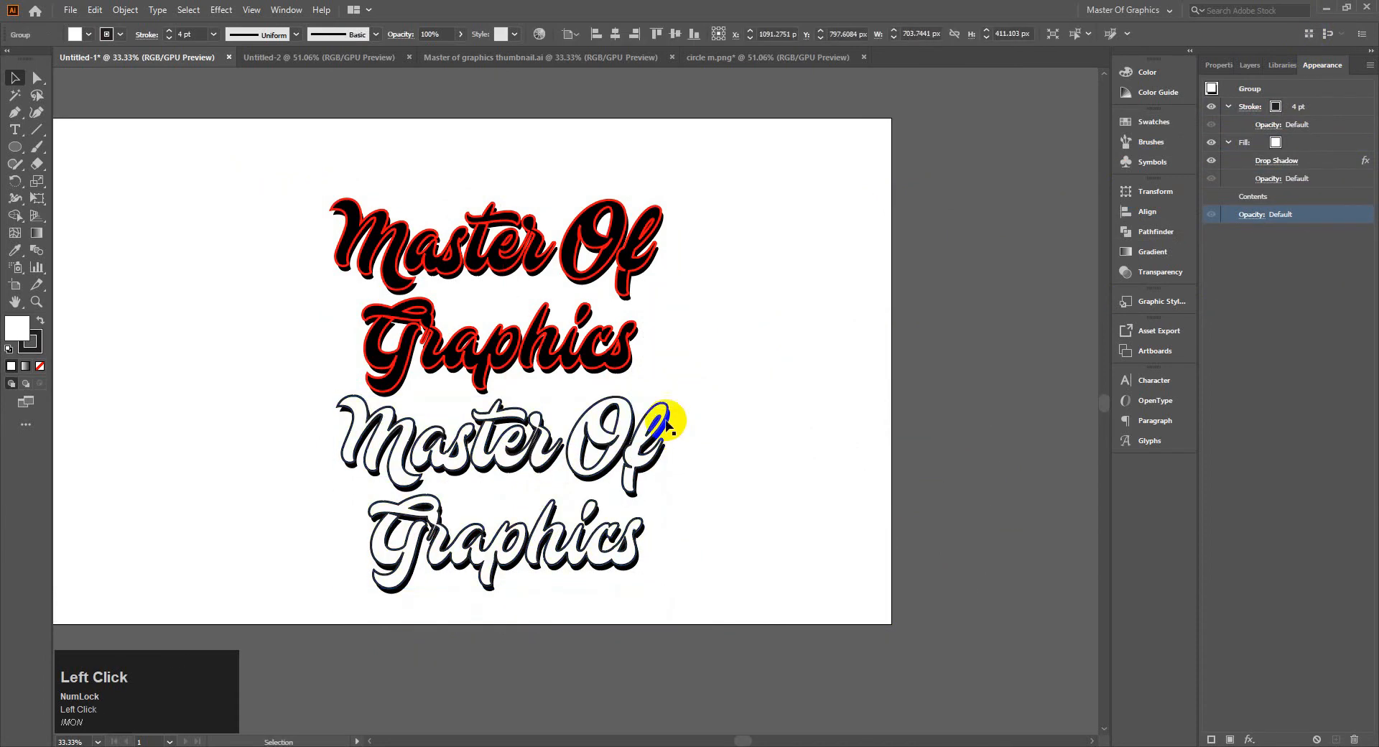
Move the black lettering up to about X 1079 px, Y 269 px and the white one to about X 1081 px, Y 722 px
{"action": "left_click_drag", "start_coordinate": [267, 141], "coordinate": [572, 363]}
{"action": "left_click_drag", "start_coordinate": [509, 244], "coordinate": [510, 193]}
{"action": "left_click", "coordinate": [709, 377]}
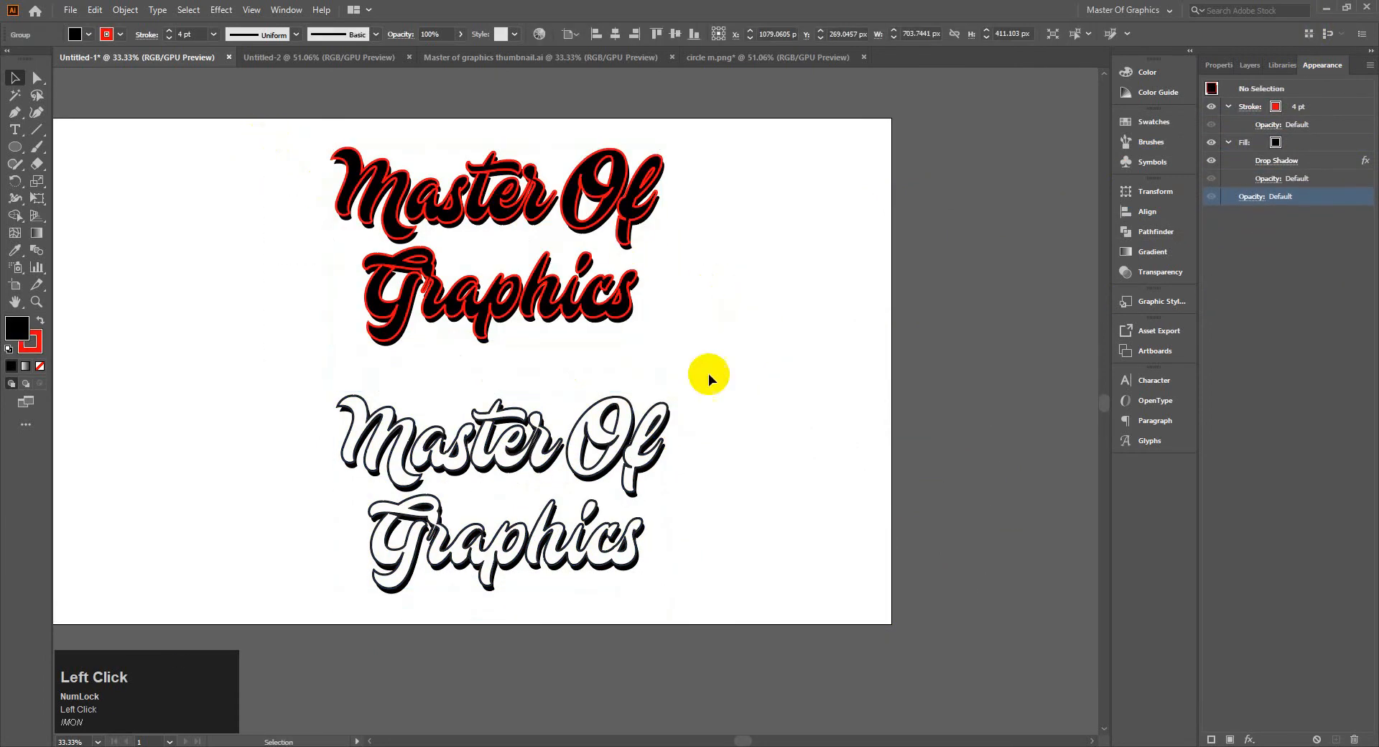
{"action": "left_click_drag", "start_coordinate": [570, 491], "coordinate": [571, 493]}
{"action": "left_click_drag", "start_coordinate": [539, 447], "coordinate": [539, 409]}
{"action": "left_click", "coordinate": [715, 403]}
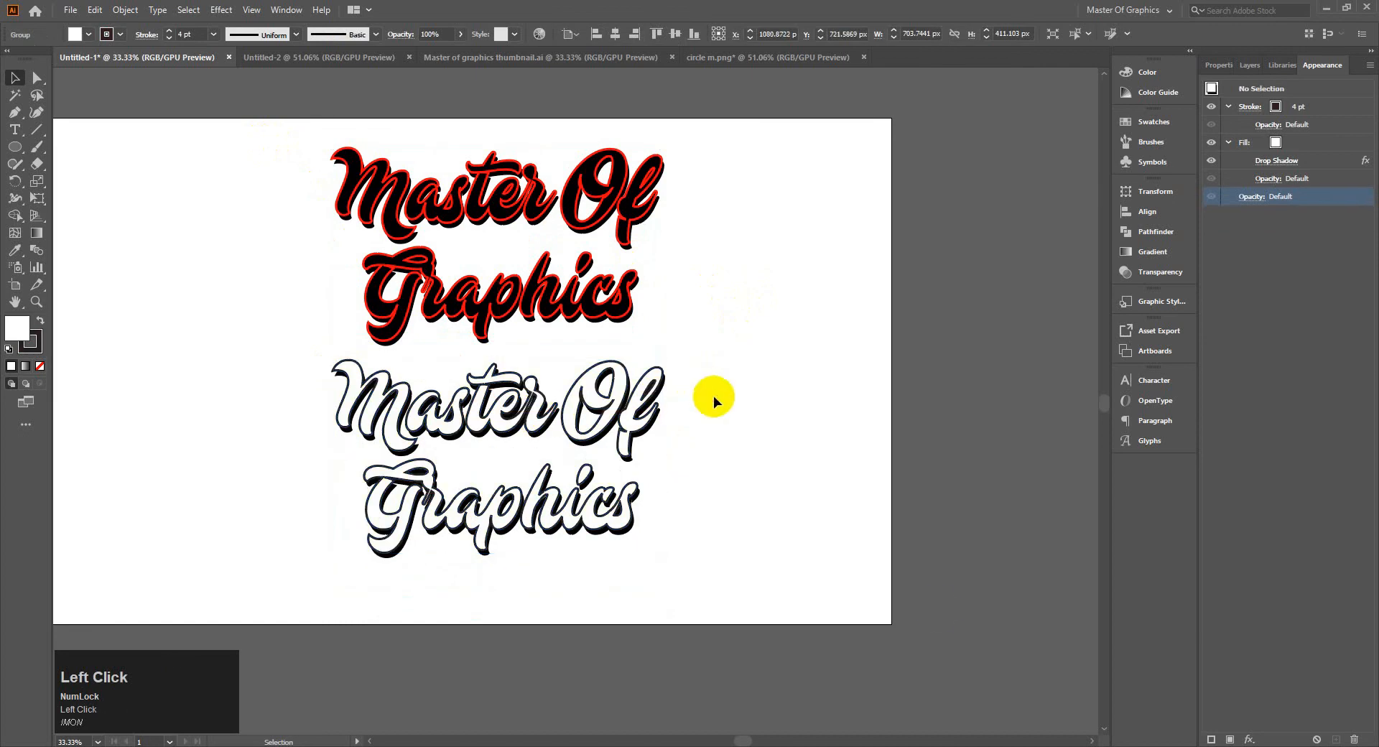